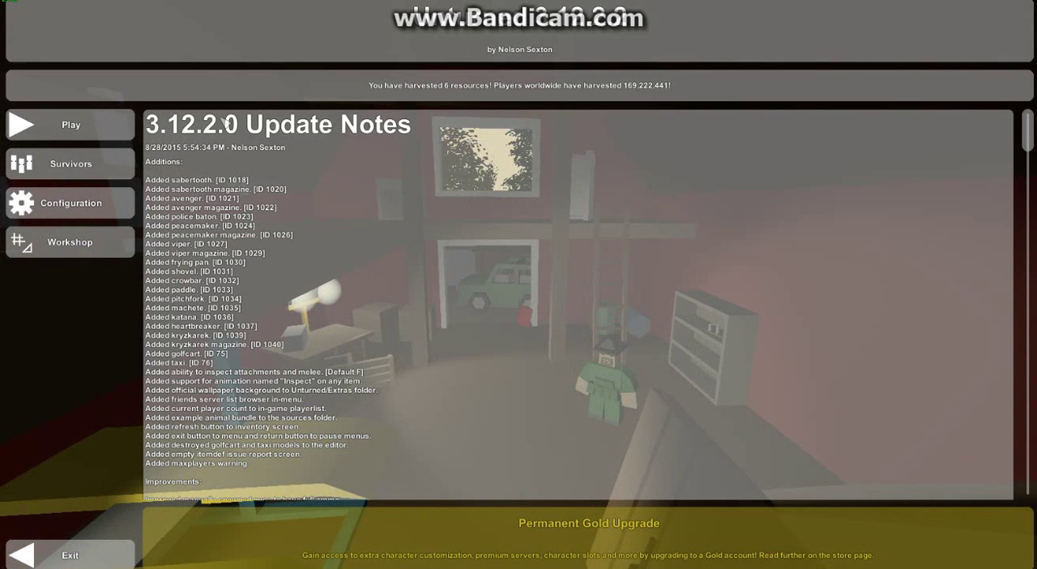
Step: Open the Play menu with its Singleplayer, Servers and Connect options
click(72, 124)
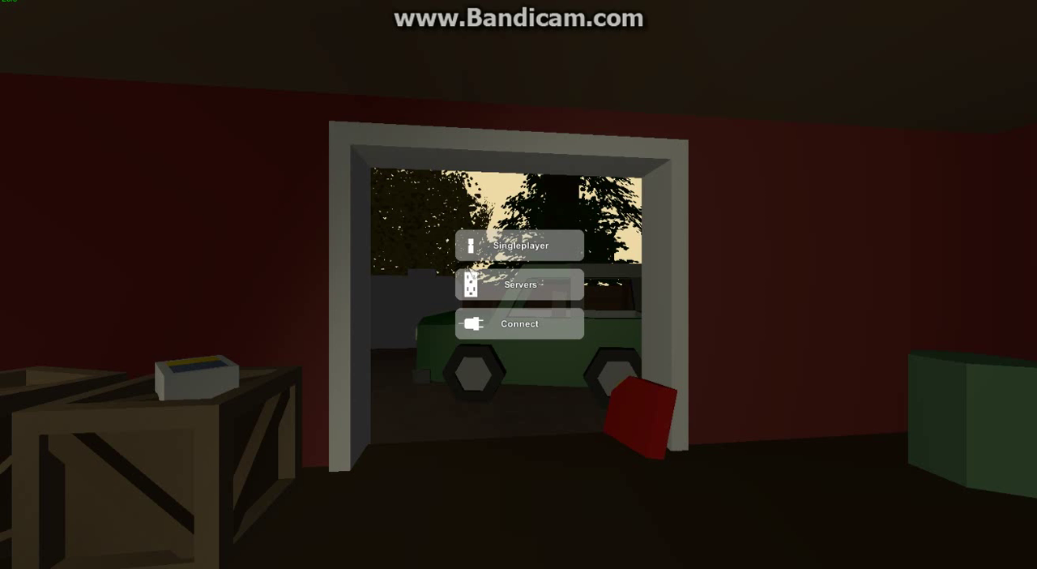
Step: Open the server browser, refresh the list, and join 'Unturned on PEI'
click(495, 284)
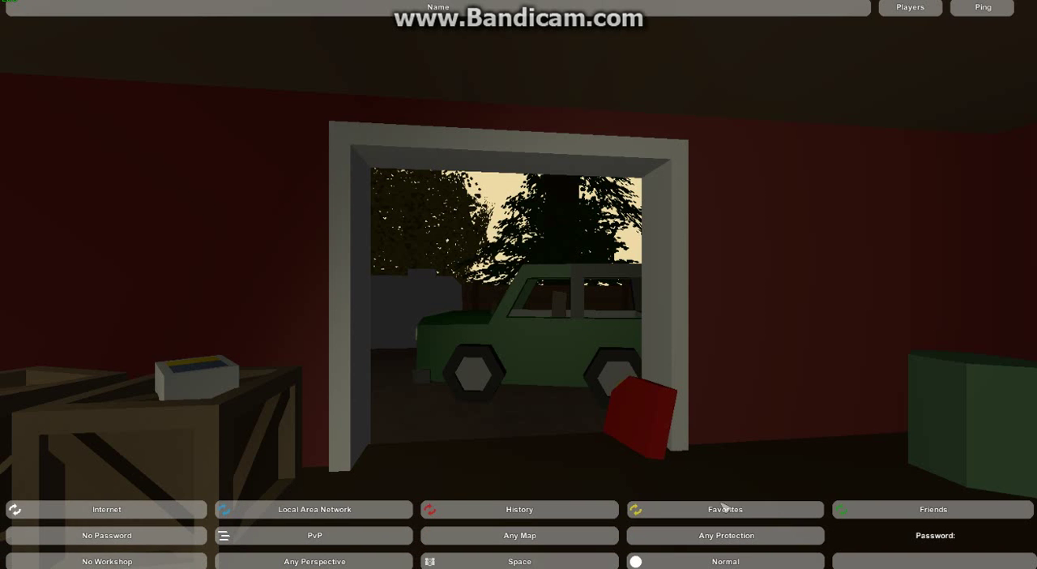
click(760, 510)
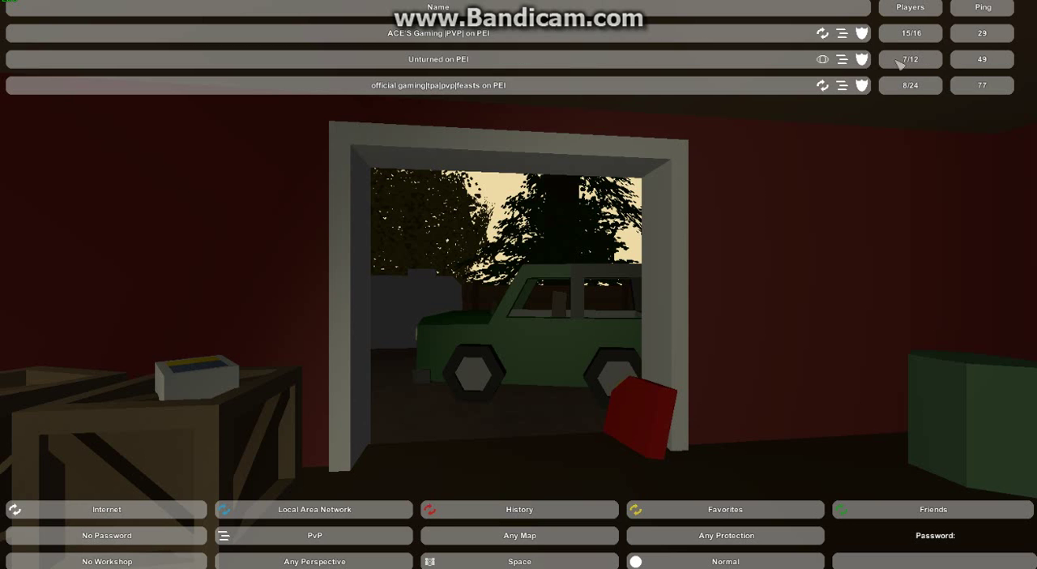
click(760, 71)
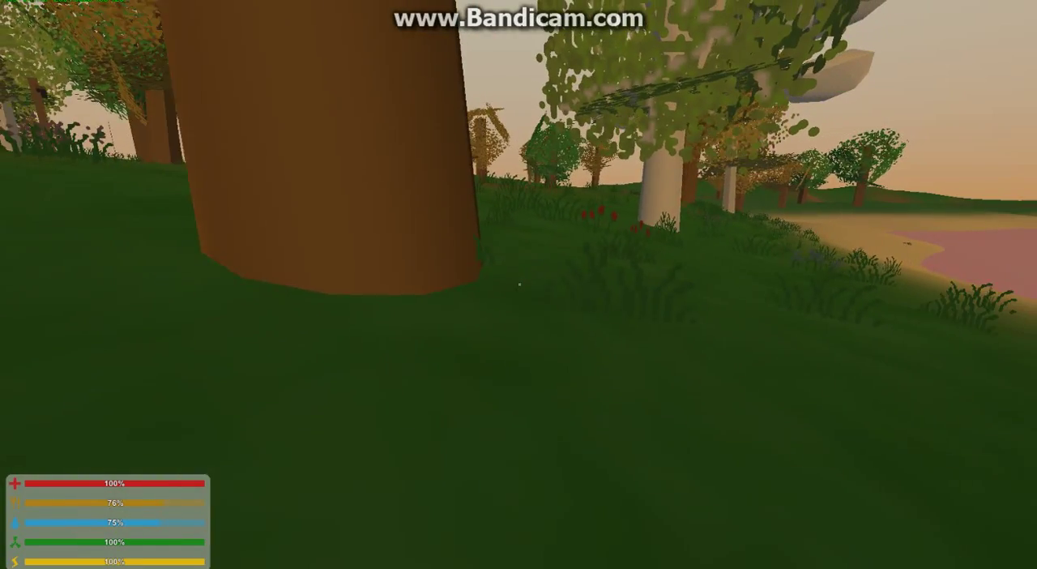
Step: Pause and resume, sprint along the beach toward the trees, then open the PEI map
key(Escape)
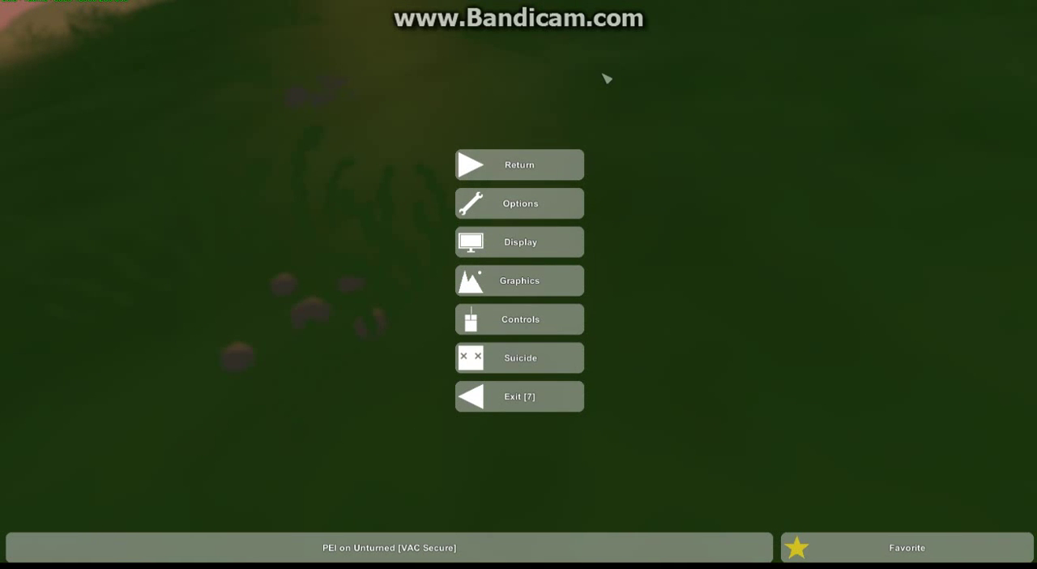
key(Escape)
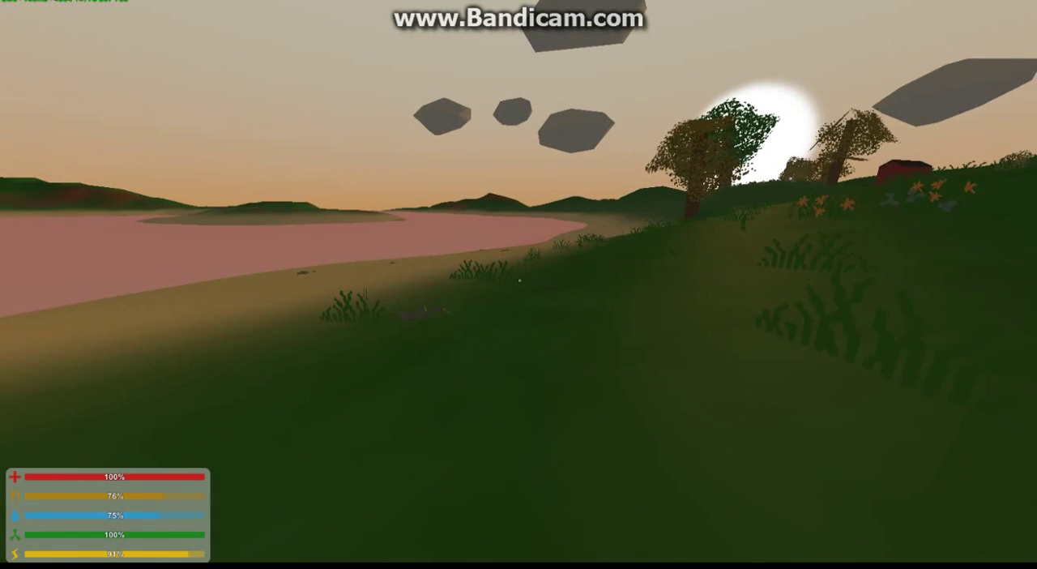
key(w)
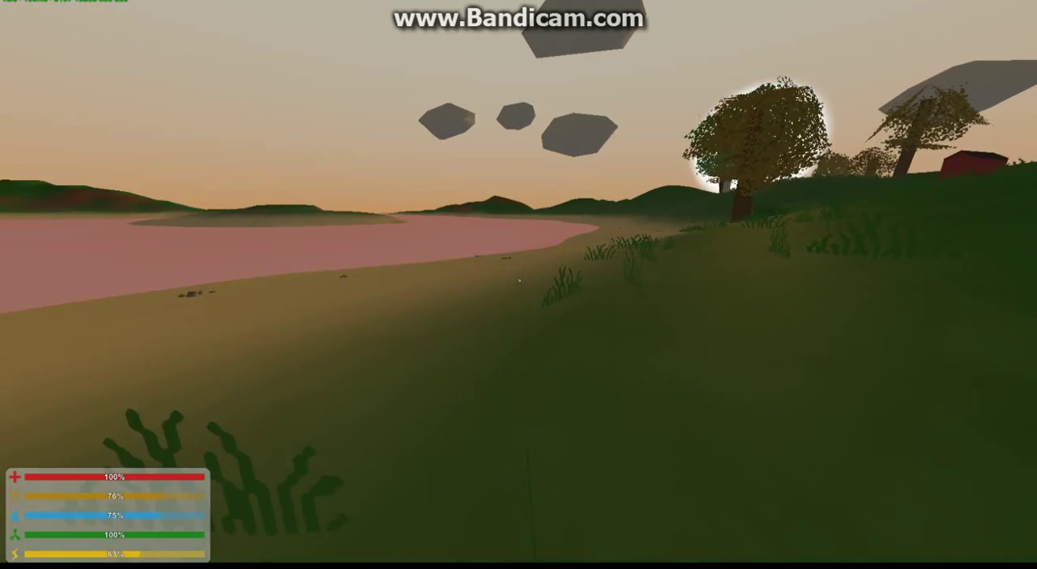
key(w)
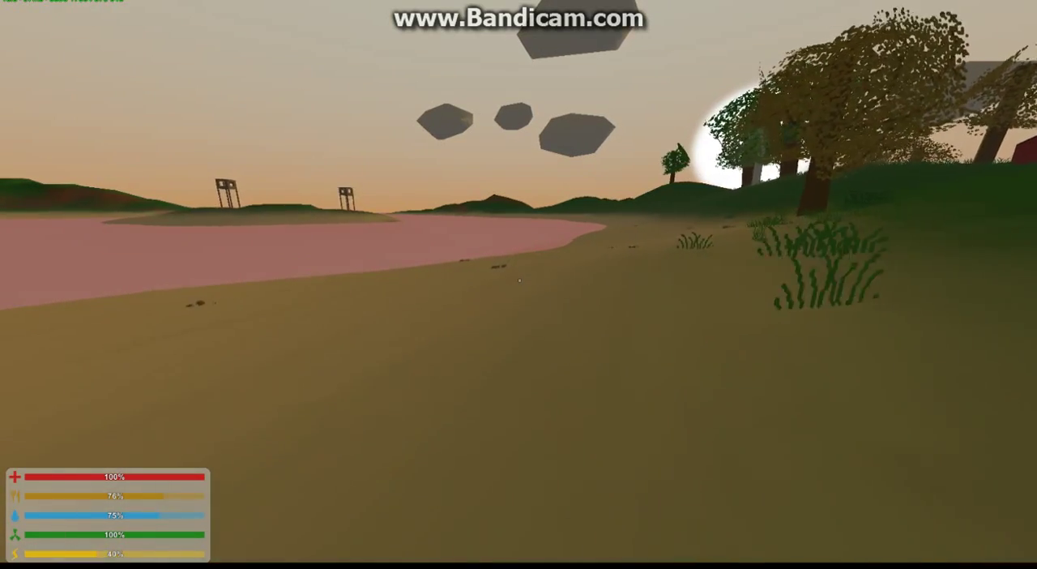
key(w)
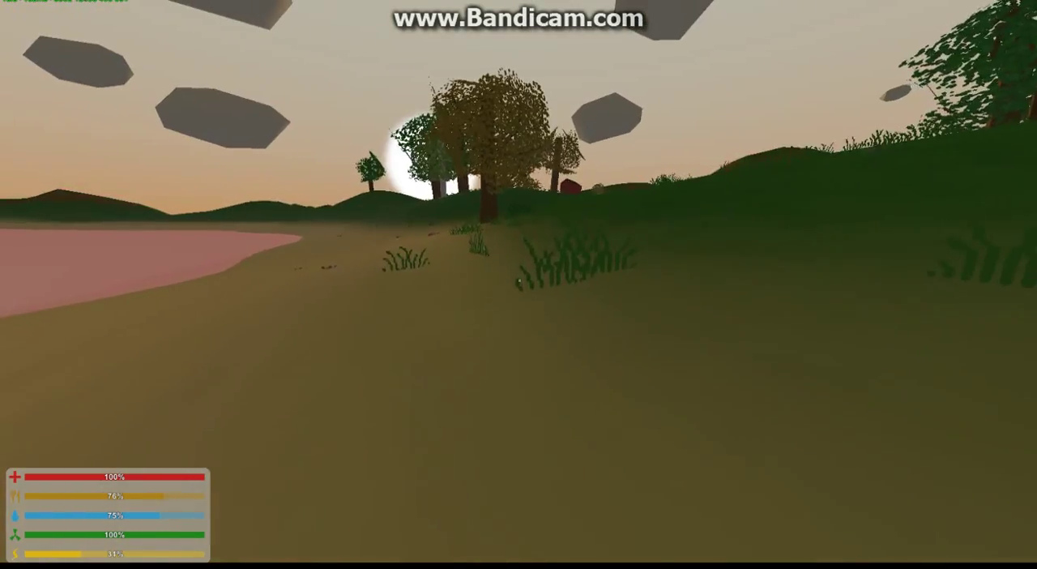
key(w)
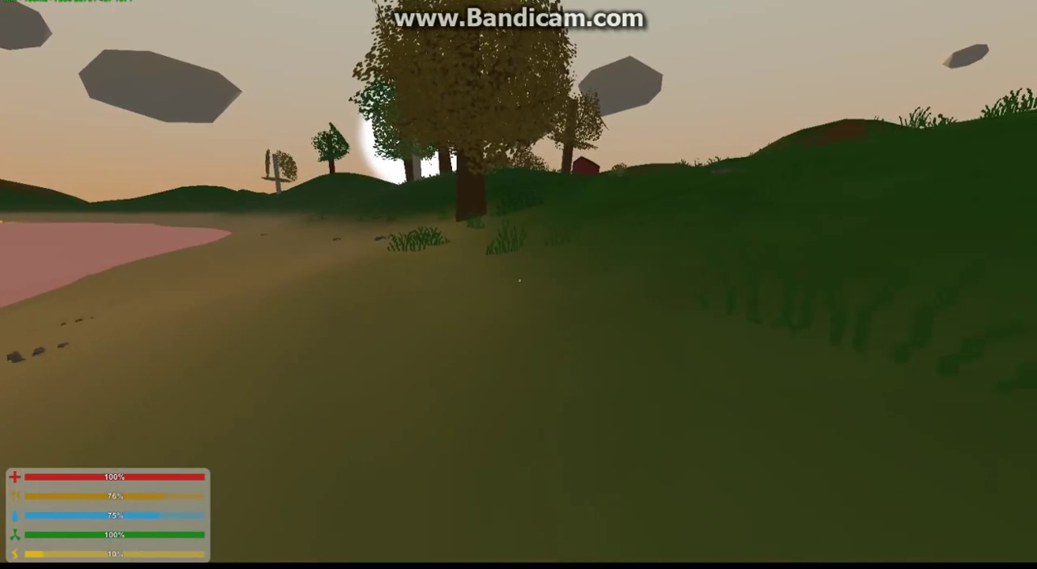
key(w)
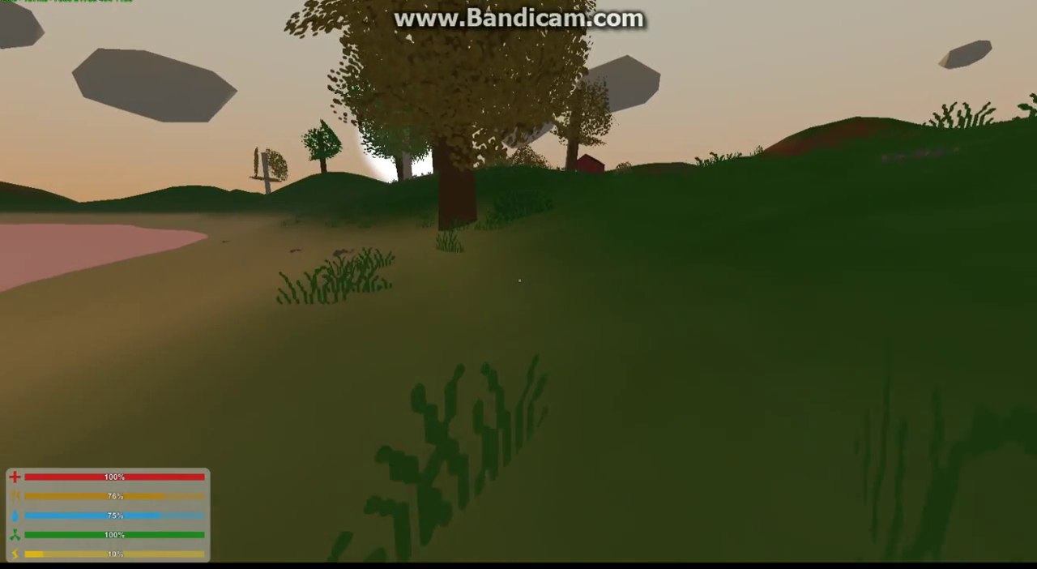
key(m)
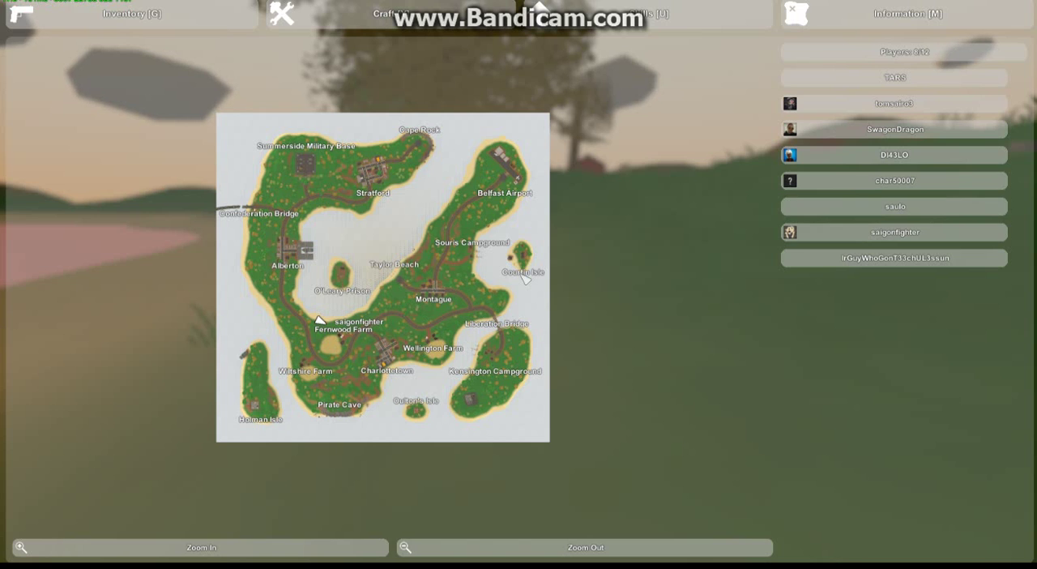
Step: Close the map, walk forward past the bush, and check the inventory
key(m)
key(w)
key(w)
key(w)
key(g)
key(g)
key(g)
key(g)
key(w)
key(w)
key(w)
key(w)
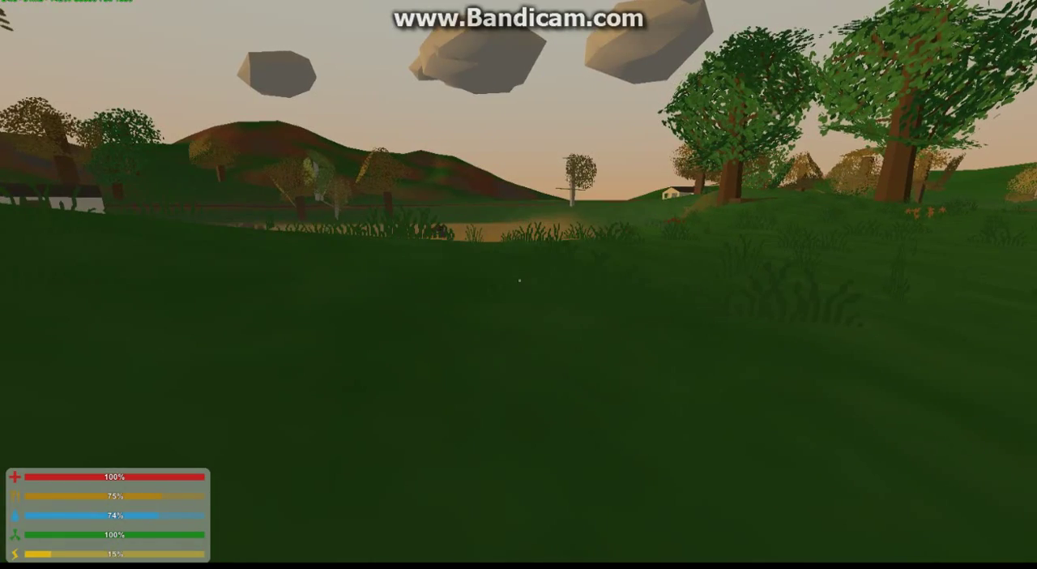
Step: Check position on the island map twice, then walk past the tree to the barn
key(m)
key(m)
key(w)
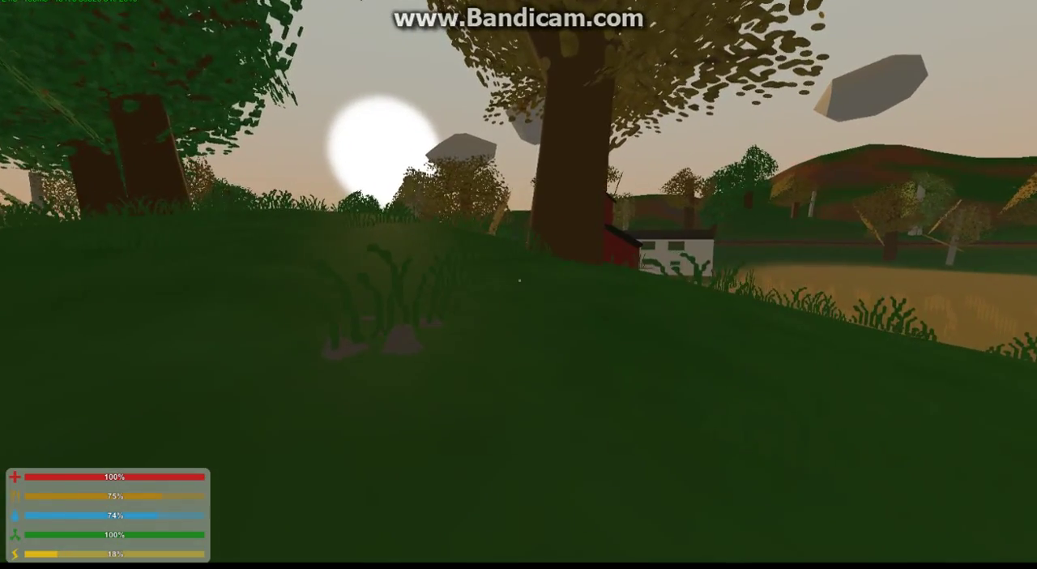
key(m)
key(m)
key(w)
key(w)
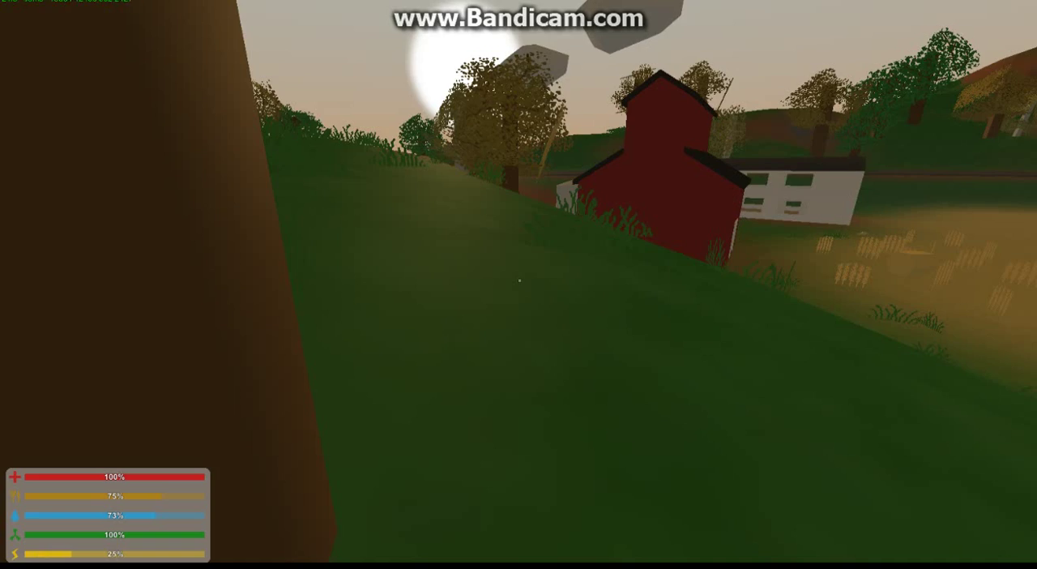
key(w)
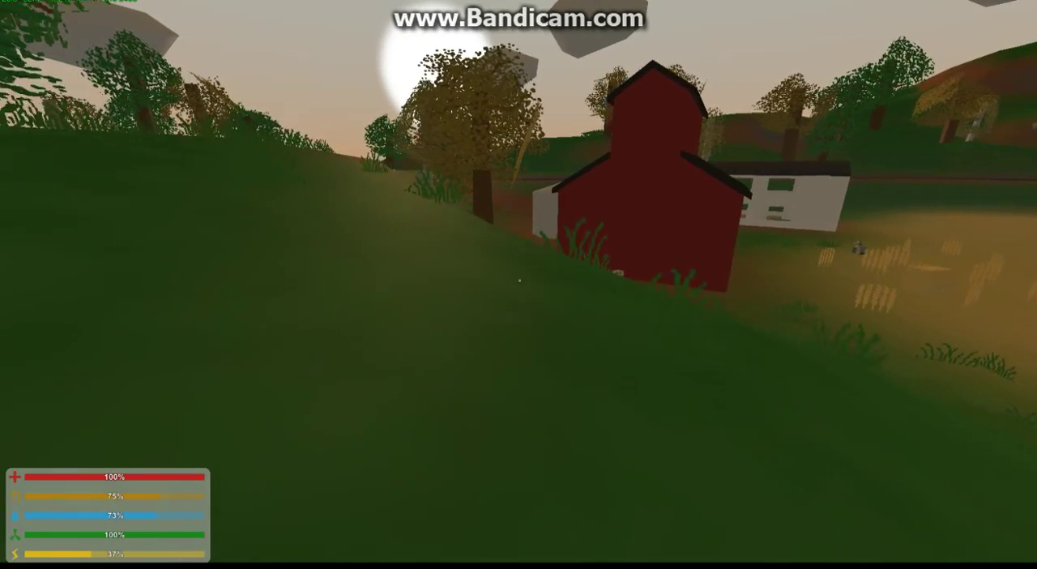
Step: Switch to third-person view and swap from the pistol to the machete
key(h)
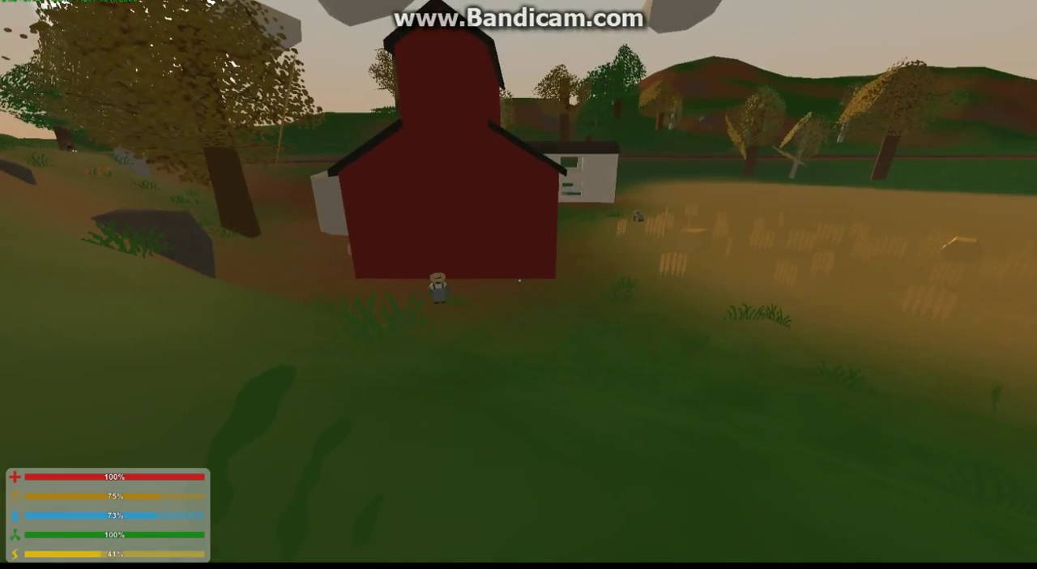
key(1)
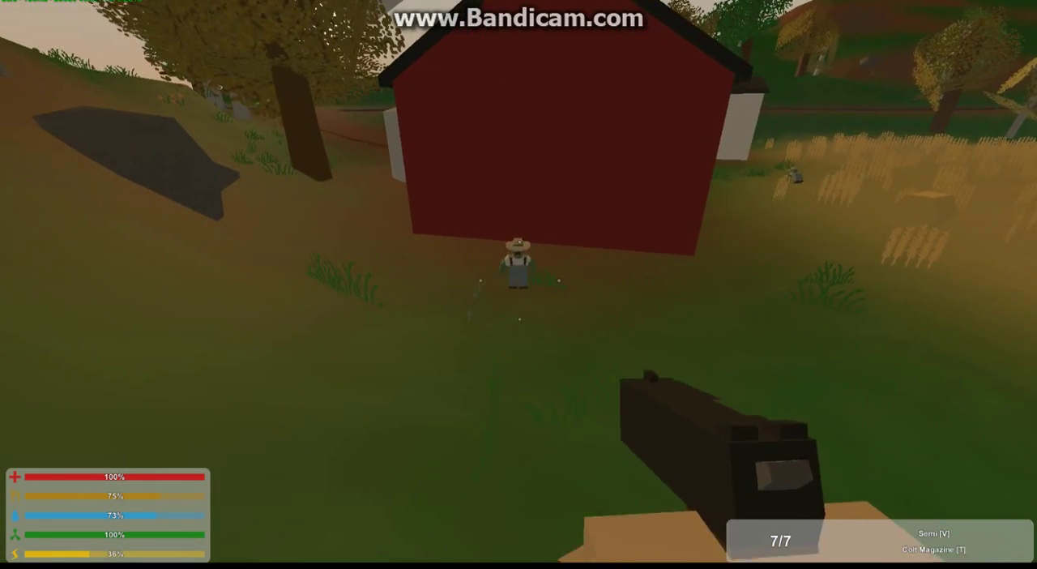
key(2)
key(w)
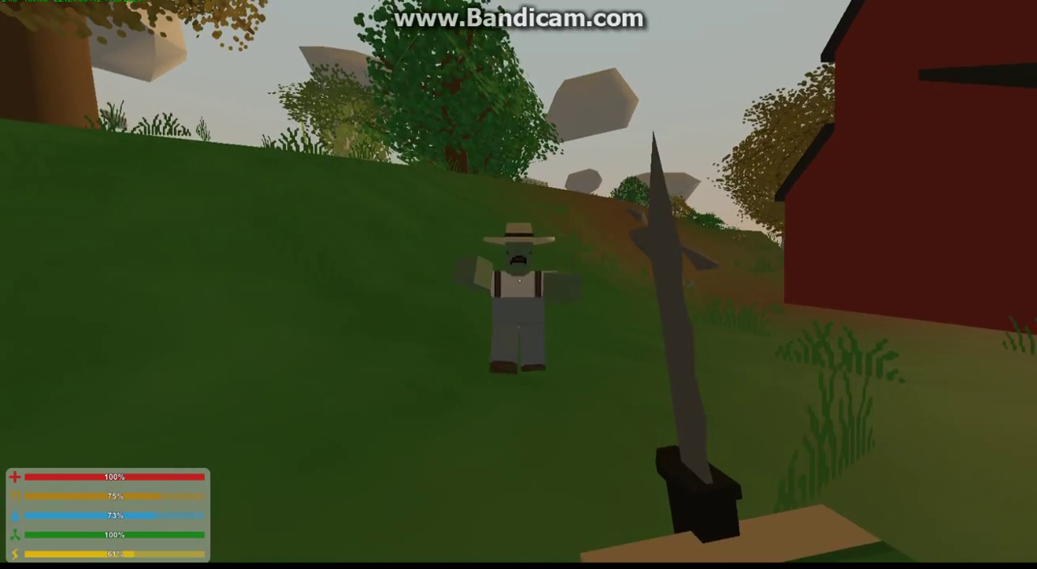
Step: Kill the straw-hatted zombie with three machete swings, then sprint into the red barn
click(518, 284)
click(518, 284)
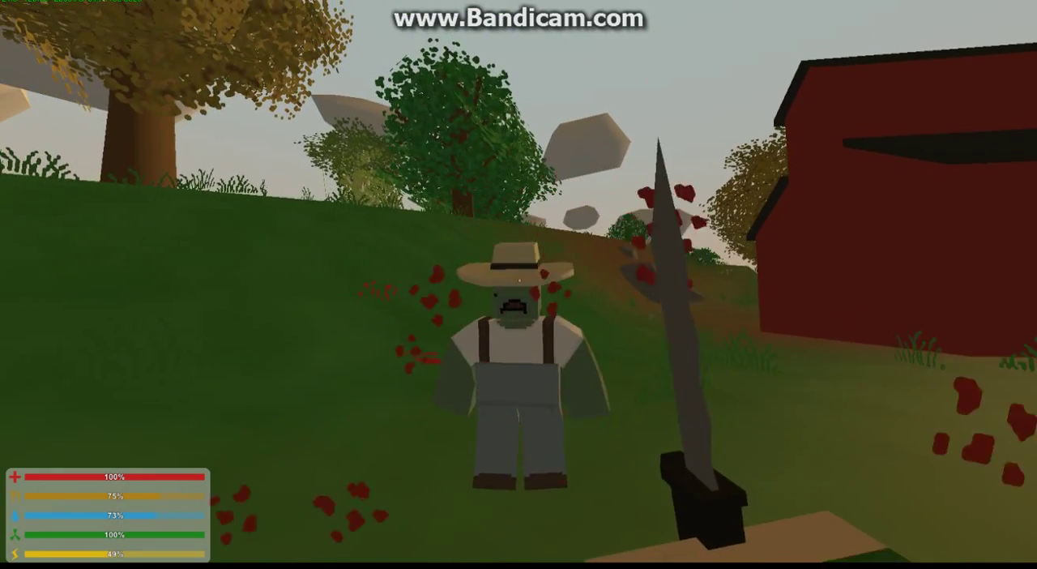
click(519, 285)
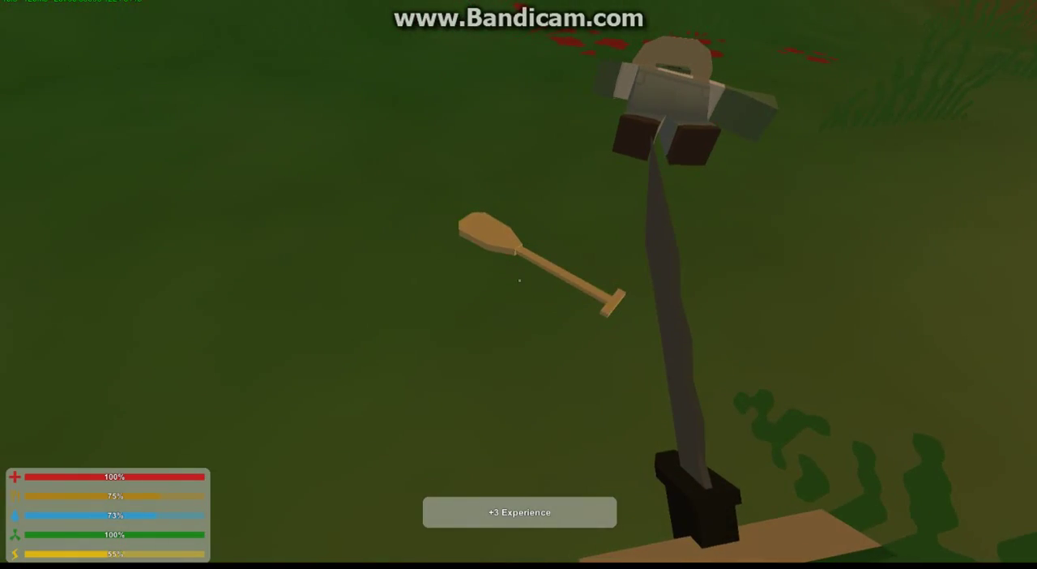
key(f)
key(shift+w)
key(shift+w)
Step: Pick up the arrow and other items from the barn floor
key(w)
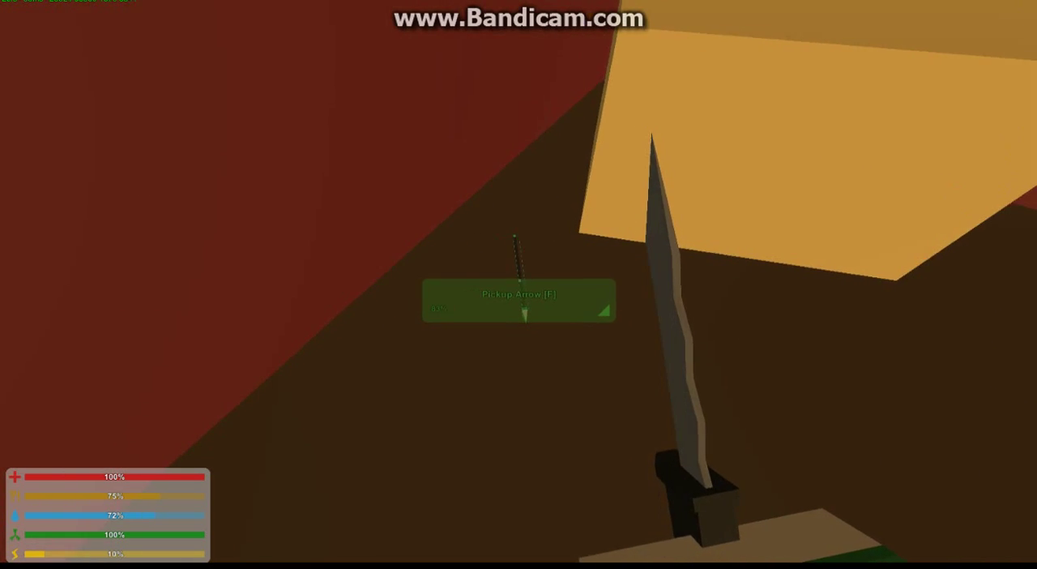
key(f)
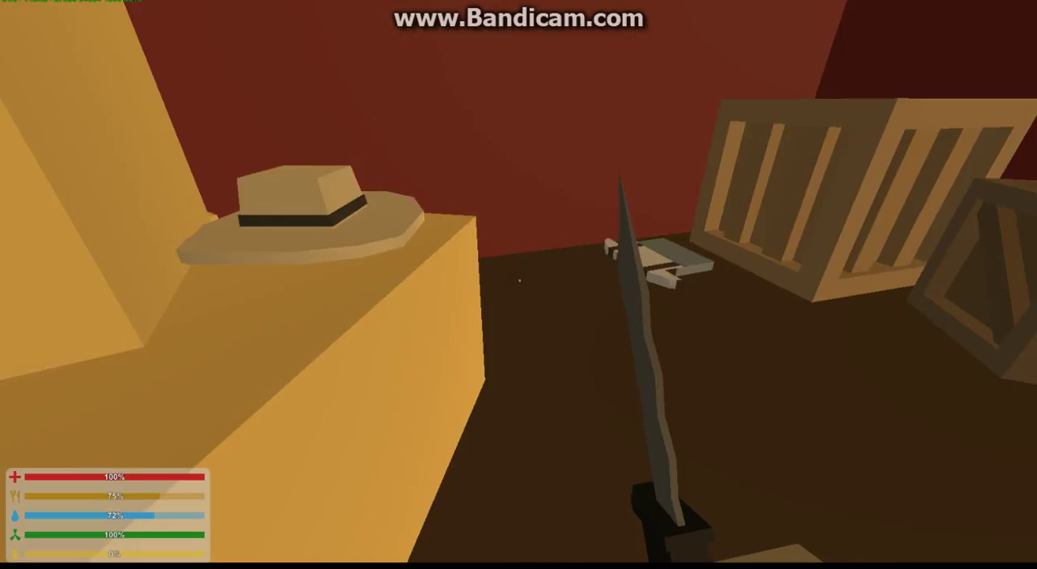
key(w)
key(f)
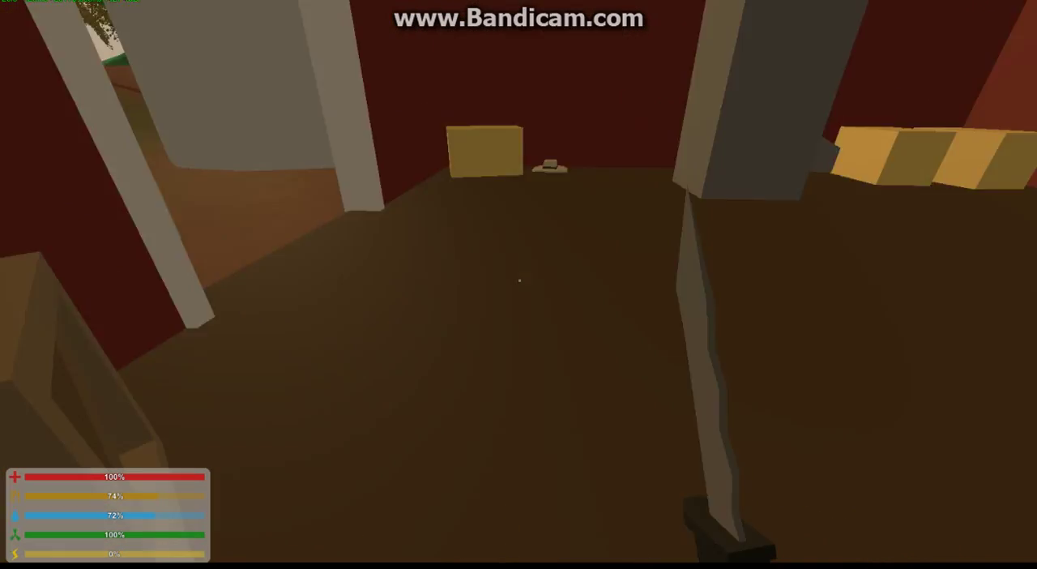
key(f)
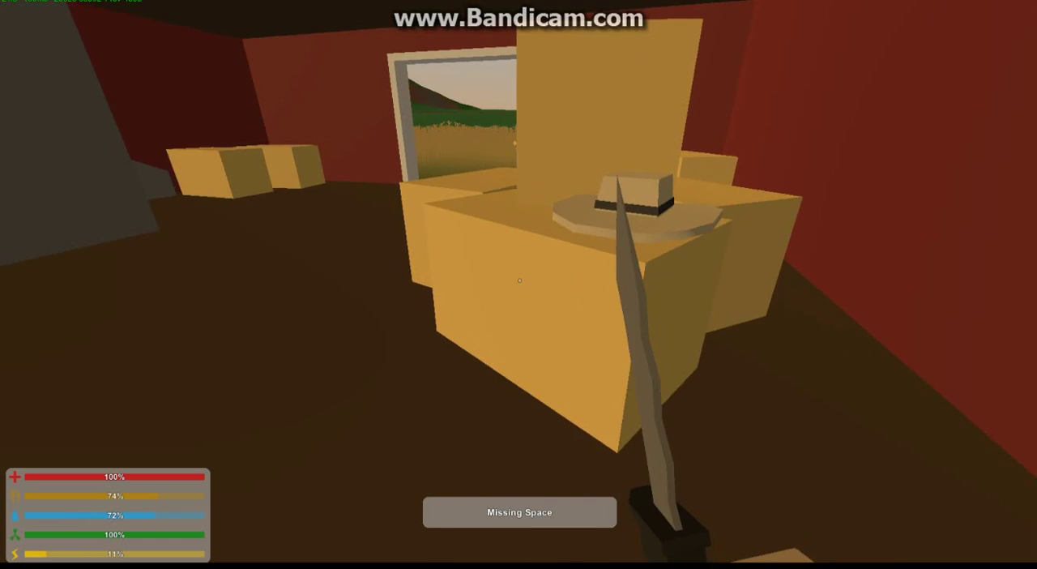
Step: Check the inventory, then bring up the crafting recipes
key(Tab)
key(Tab)
key(Tab)
key(Tab)
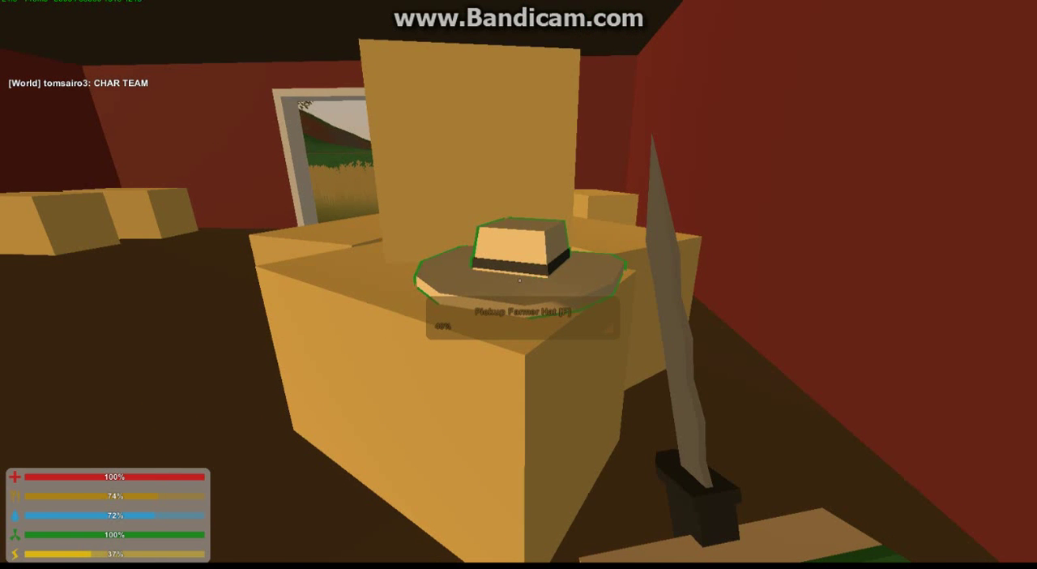
key(g)
key(y)
Step: Browse the clothing and supplies recipes while trying to pick up the farmer hat
click(422, 59)
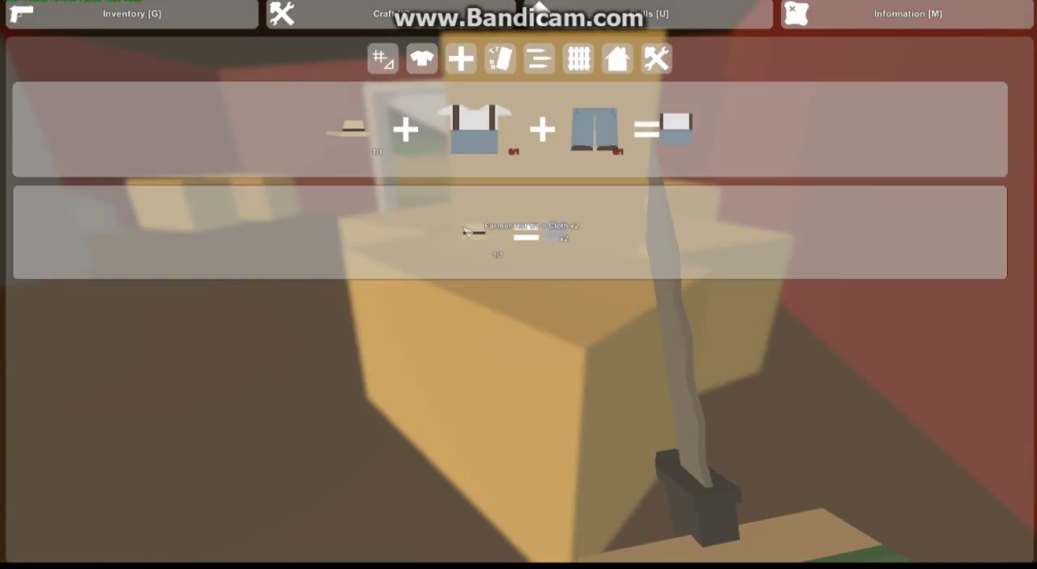
key(y)
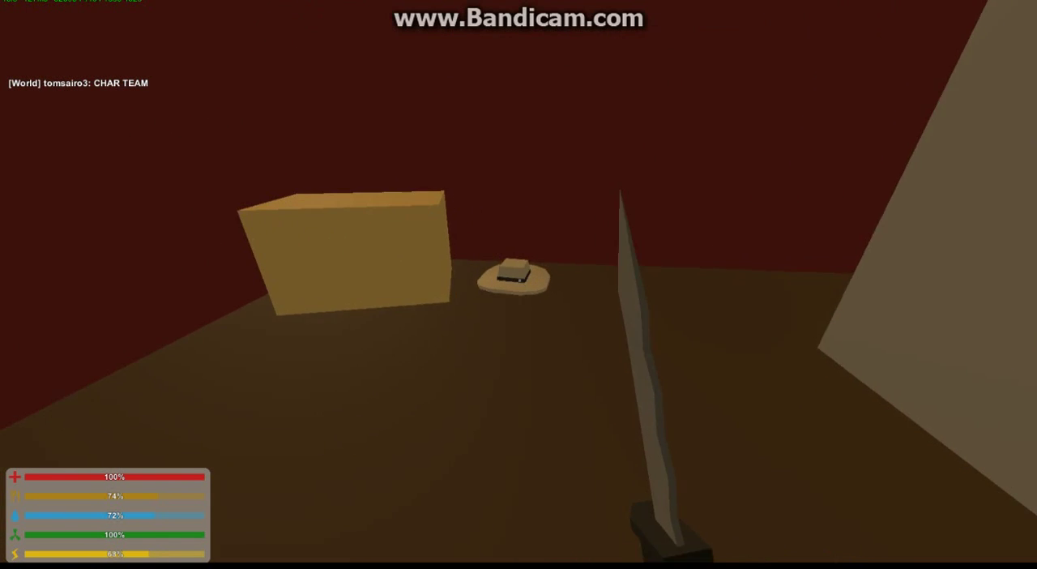
key(f)
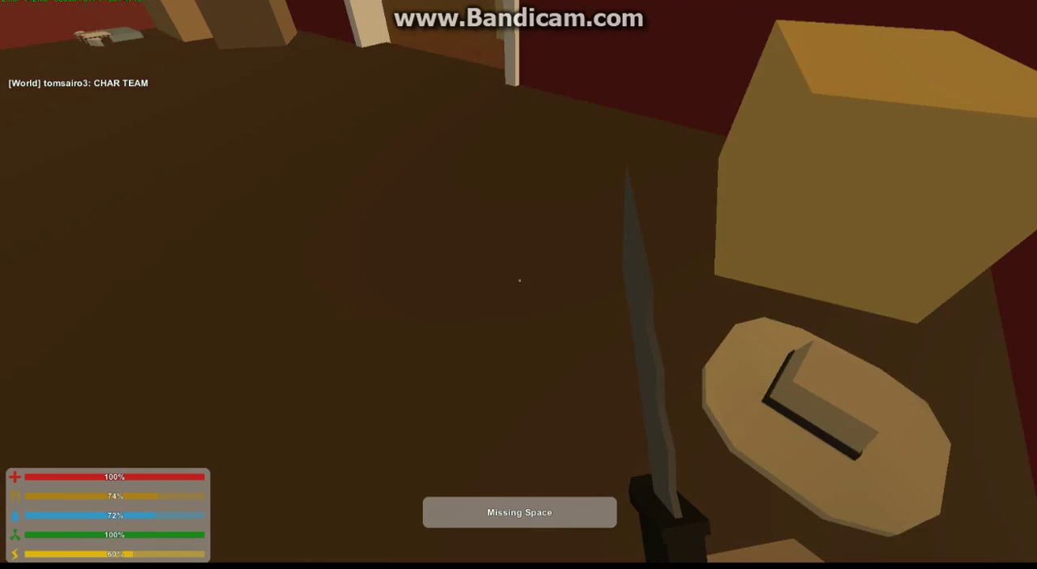
key(y)
click(461, 59)
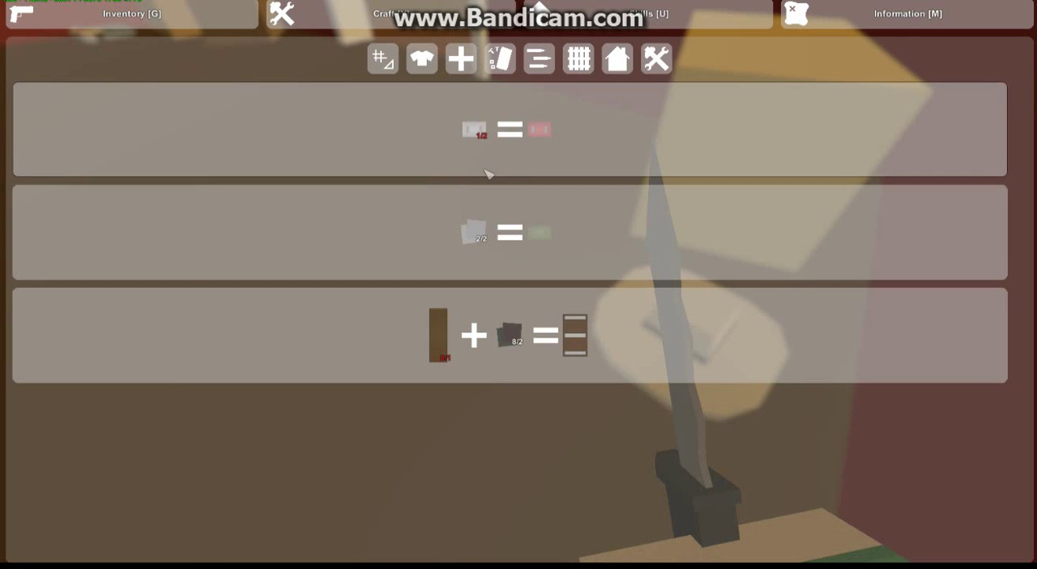
key(y)
key(f)
key(y)
Step: Move the Civilian Ammunition Box out, take the chips in hand, and grab the farmer hat
key(g)
scroll(324, 280, down, 1)
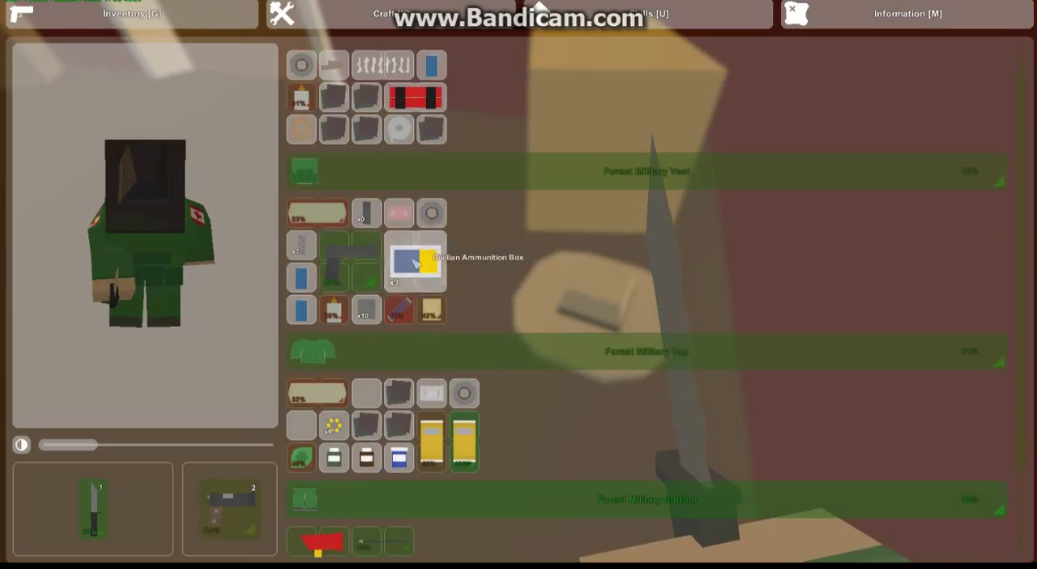
drag(418, 261, 500, 259)
click(435, 450)
click(451, 431)
key(g)
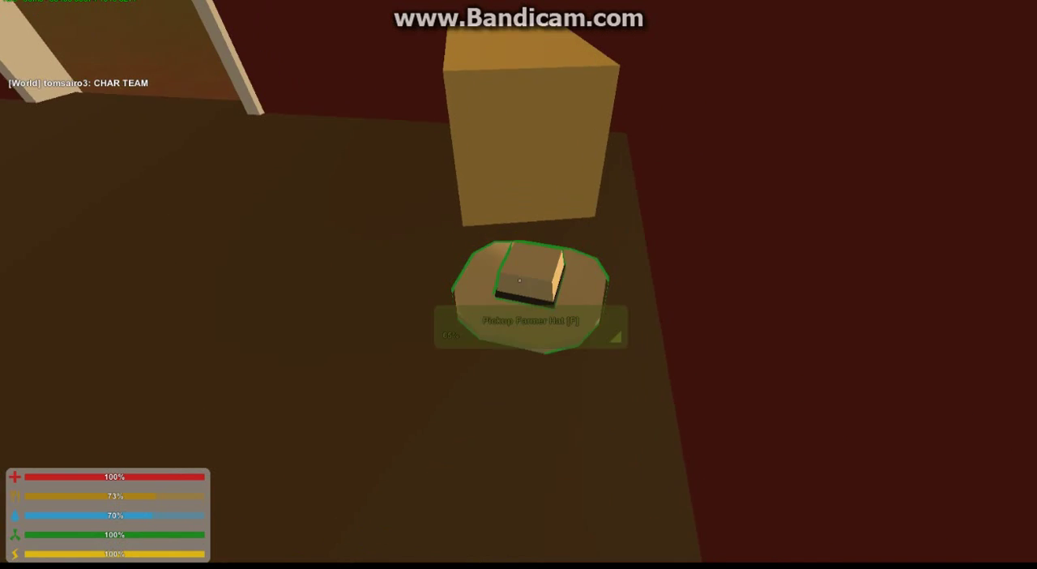
key(f)
Step: Browse the crafting categories and craft three supply recipes, including the bandage
key(g)
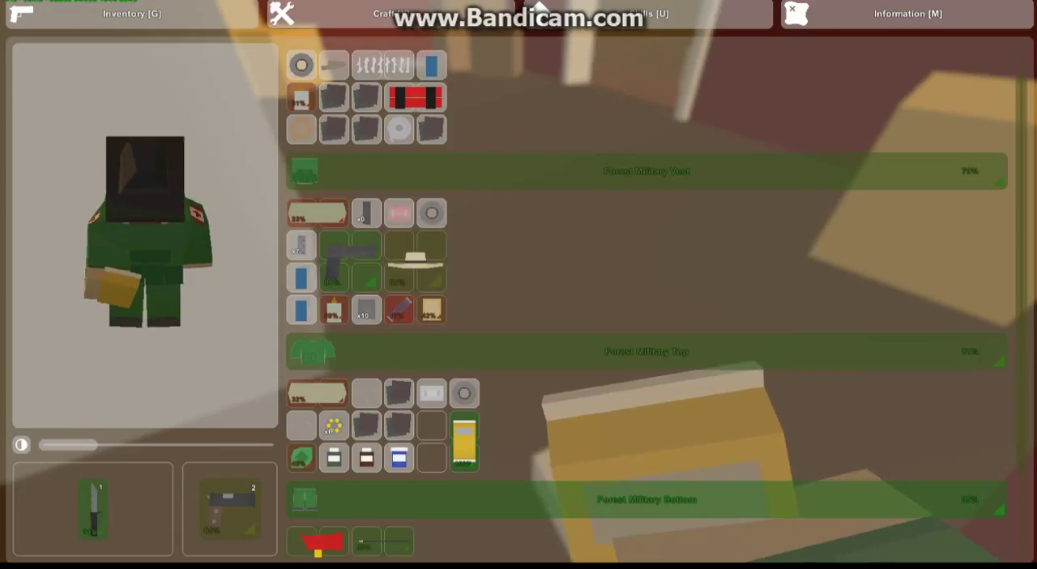
click(519, 13)
click(422, 59)
click(460, 59)
click(499, 59)
click(473, 314)
click(481, 138)
click(467, 131)
Step: Leave the crafting screen, knife out, and walk out of the barn toward the farmer zombie
key(Escape)
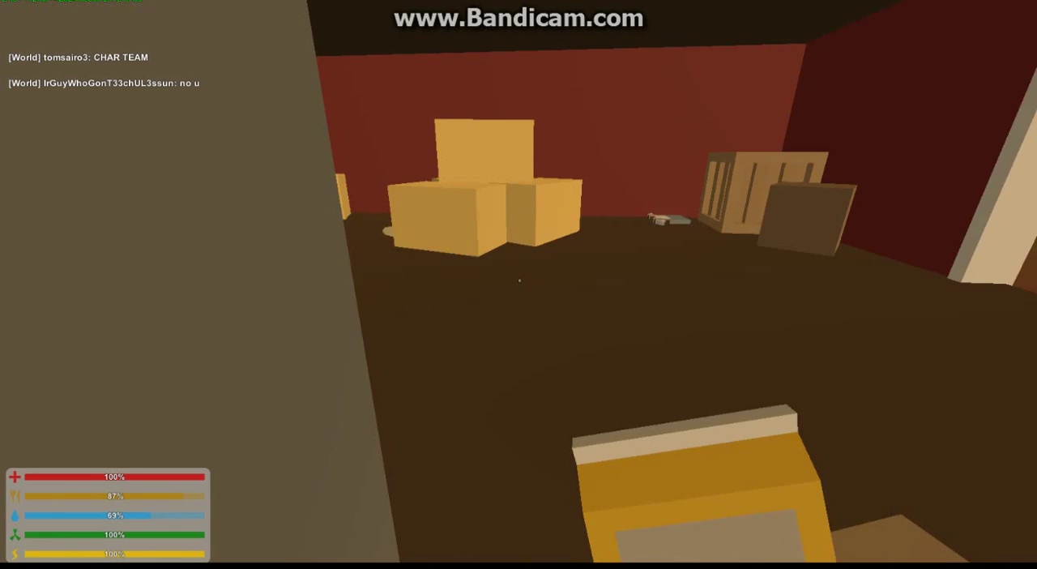
key(2)
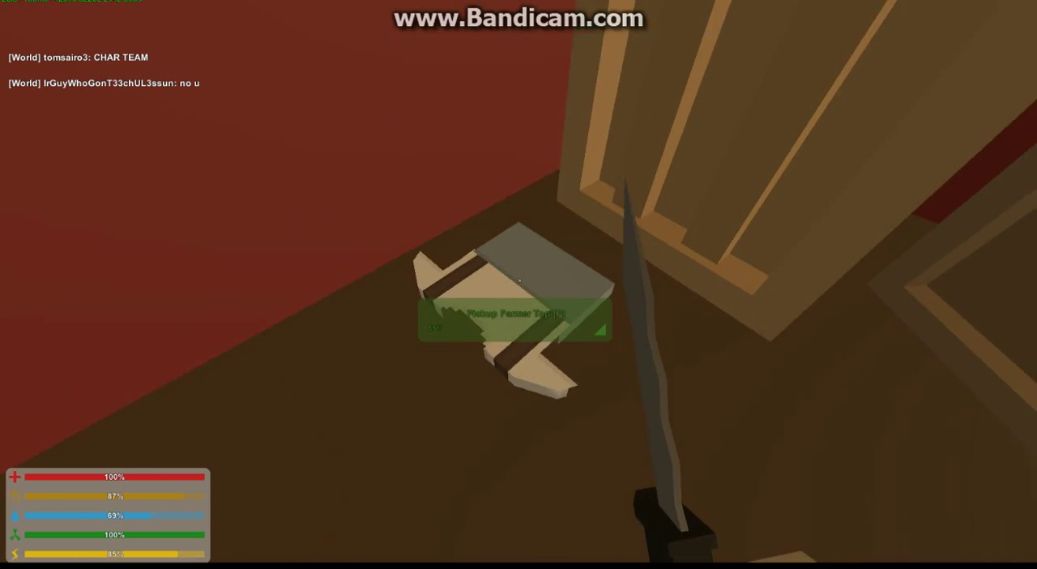
key(f)
key(w)
key(w)
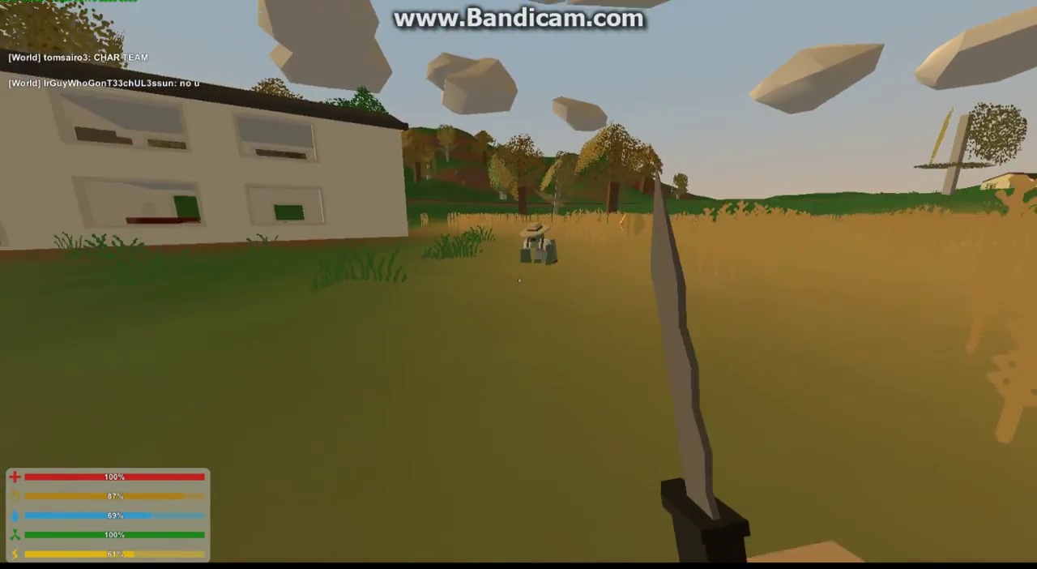
key(w)
key(w)
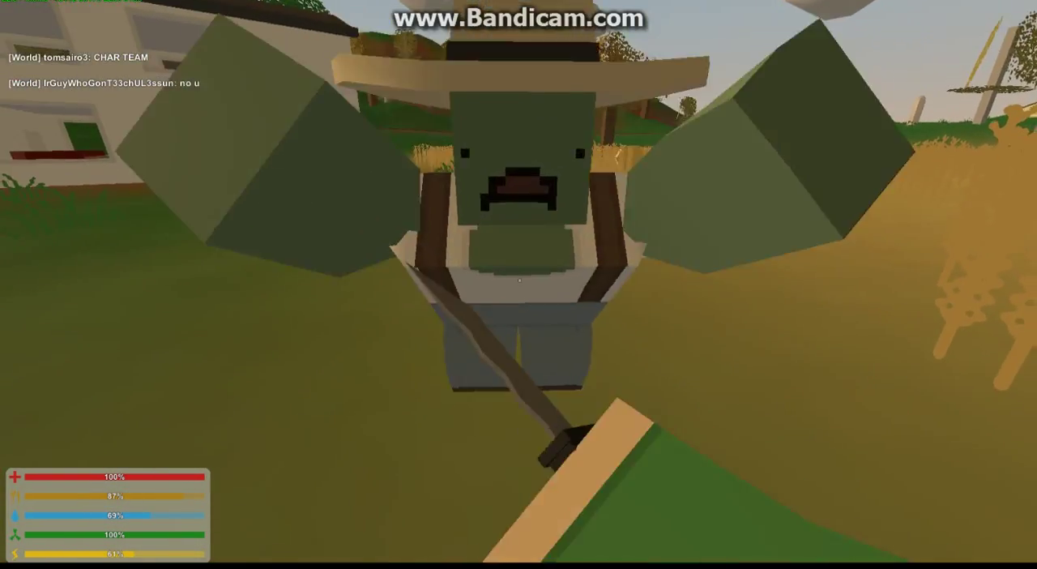
Step: Back away and shoot the farmer zombie with the aimed pistol
key(2)
key(s)
key(s)
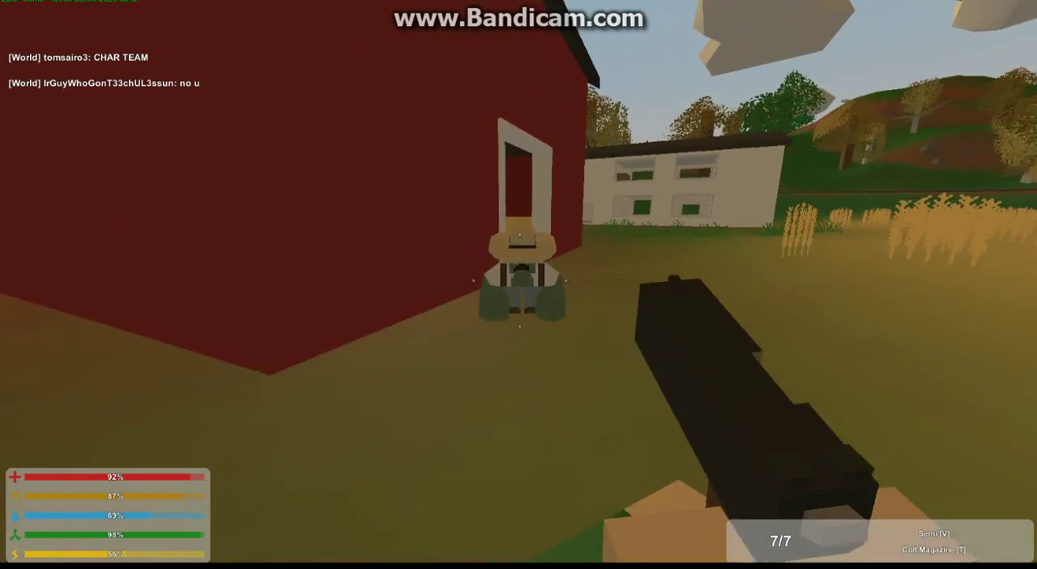
right_click(518, 285)
click(518, 285)
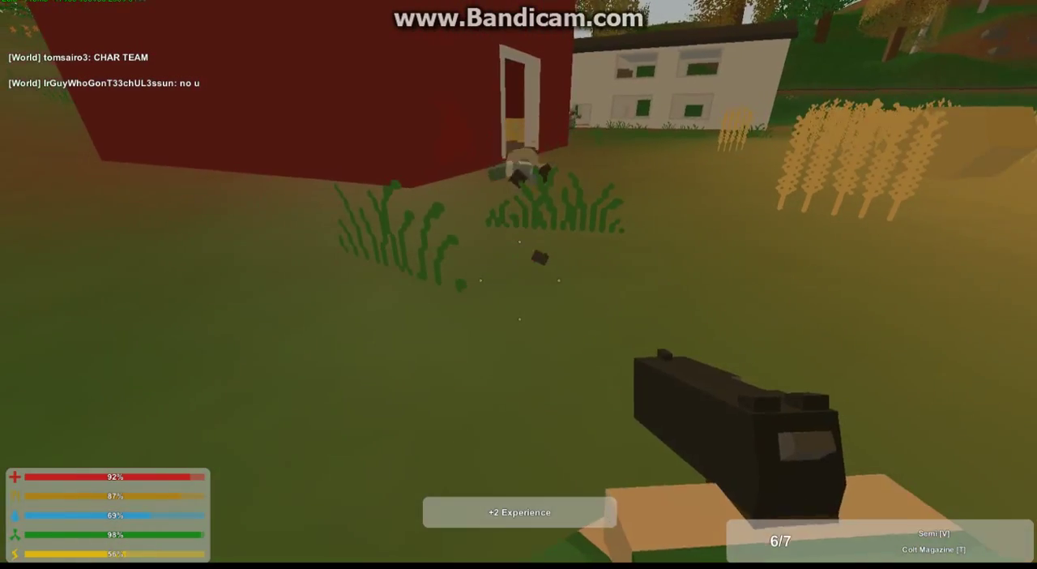
key(w)
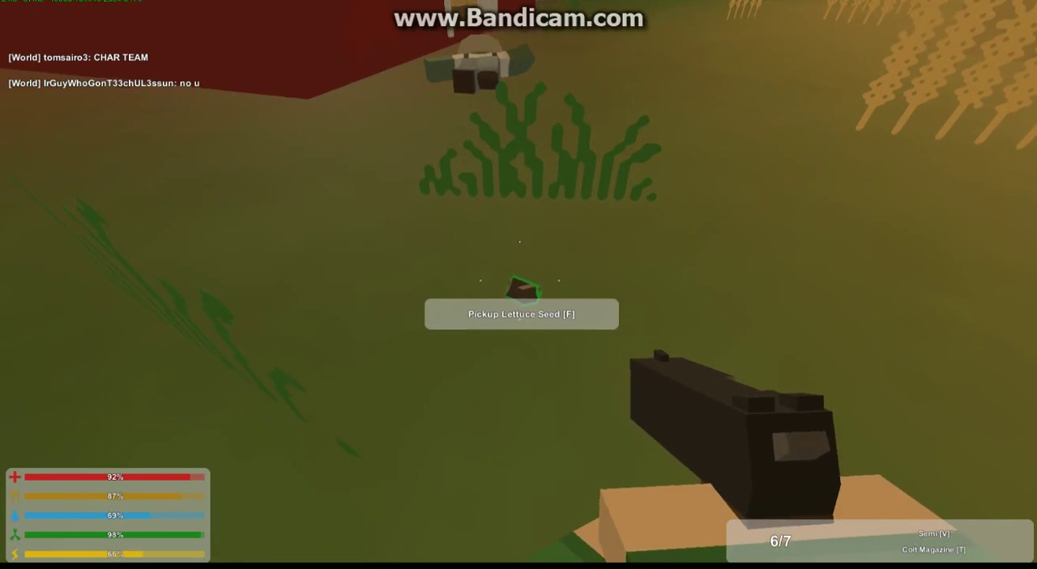
Step: Holster the pistol, move toward the white house, and slash the approaching zombie with the knife
key(x)
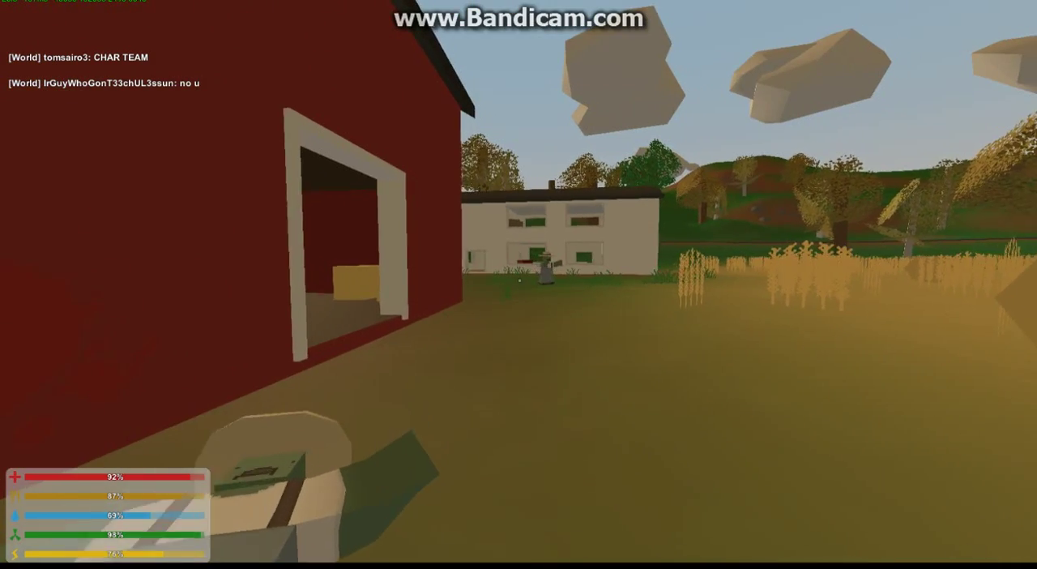
key(w)
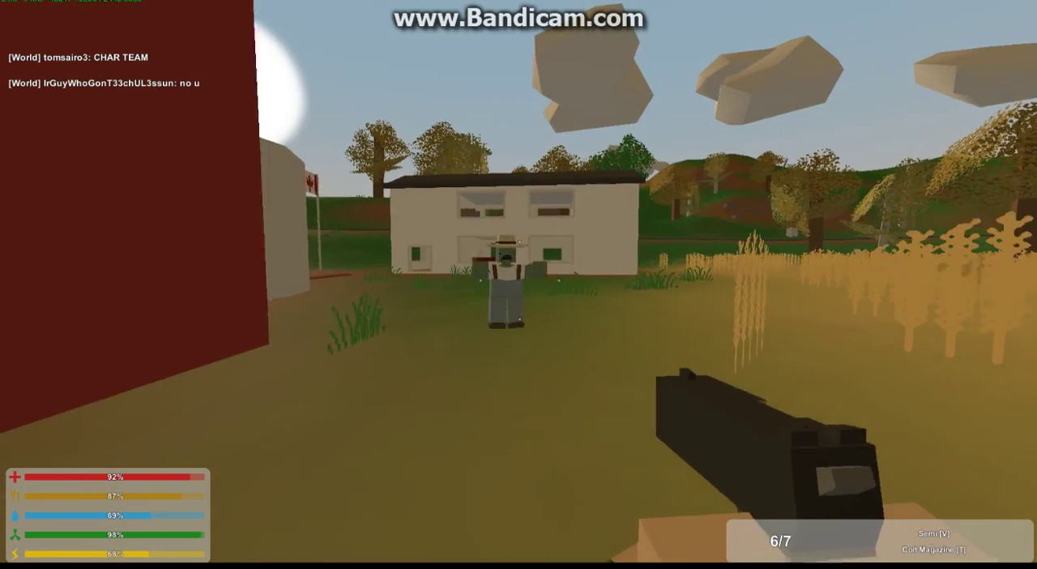
key(2)
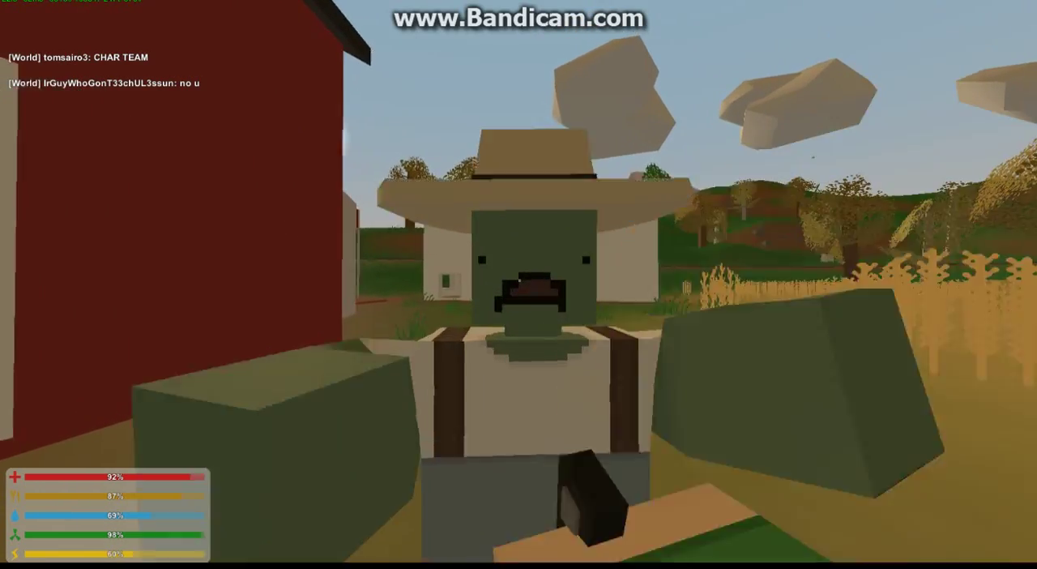
click(518, 284)
Step: Finish the zombie with the knife, then open crafting and inventory to make room for the crossbow
click(519, 285)
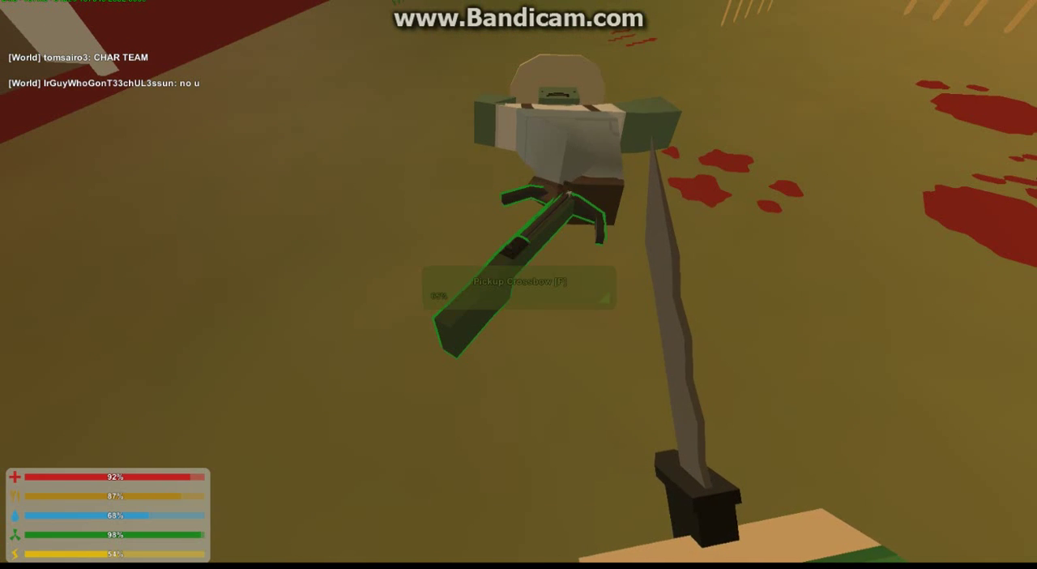
key(Tab)
key(Tab)
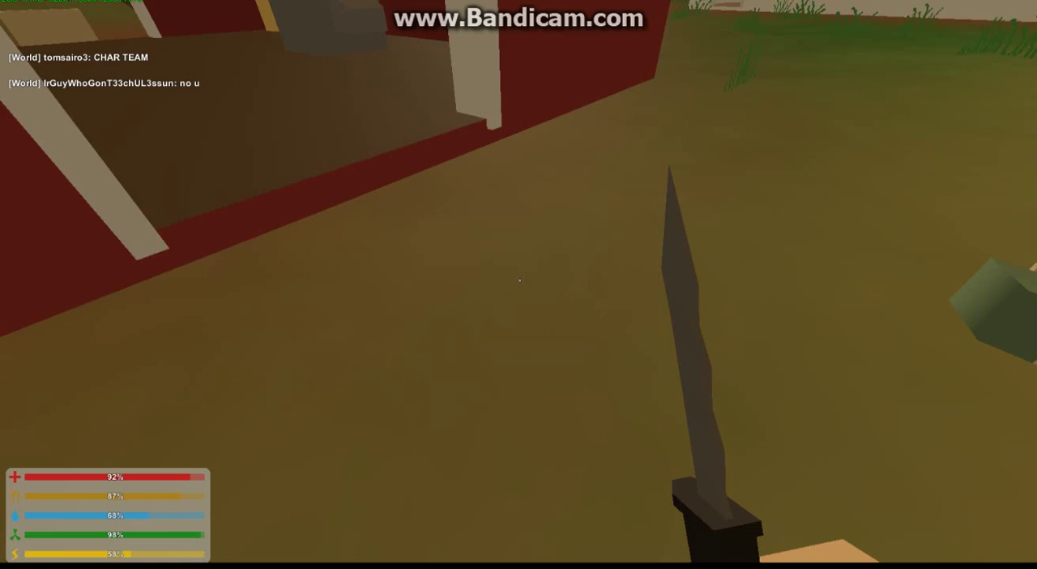
key(y)
key(y)
key(g)
scroll(397, 282, down, 3)
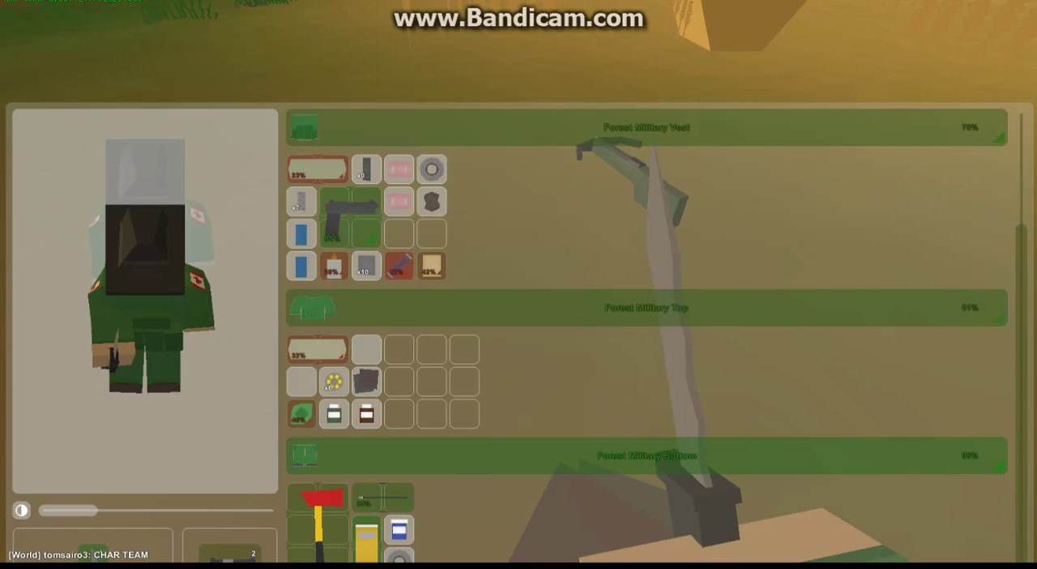
Step: Pick up the crossbow into the Forest Military Top's pockets and confirm it in the inventory
key(g)
key(f)
key(g)
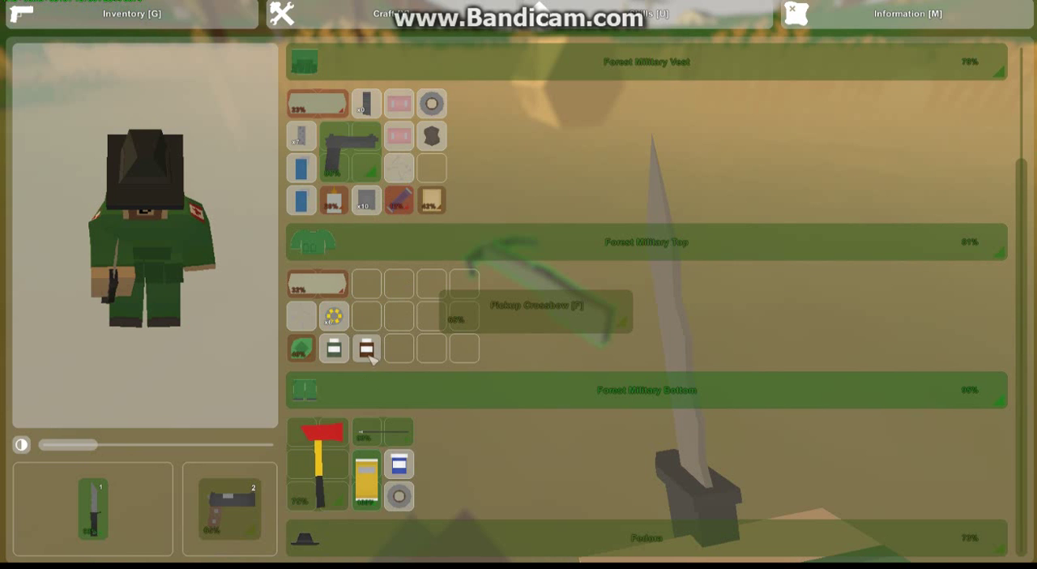
key(g)
key(f)
key(g)
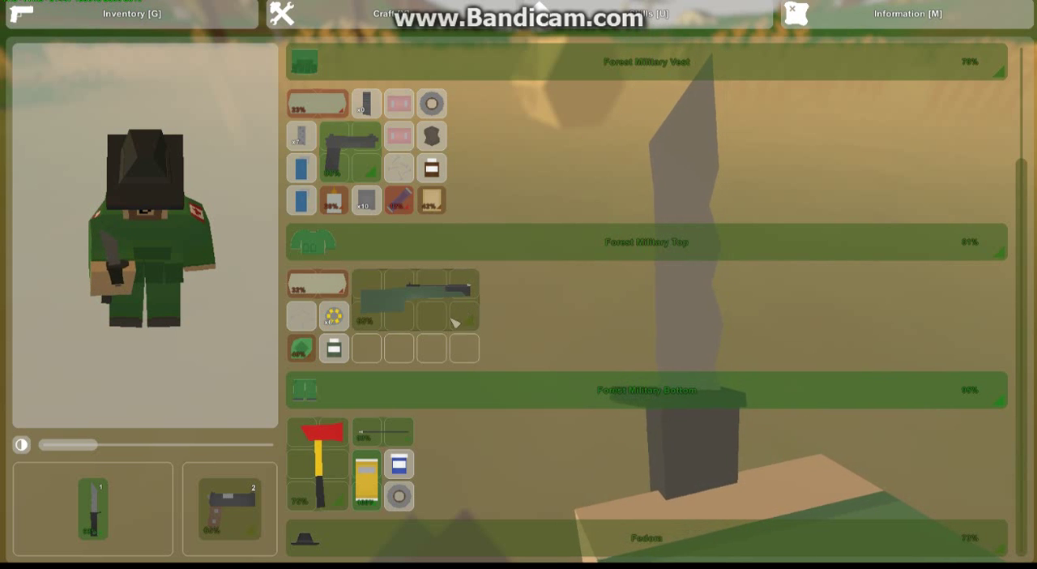
Step: Equip the arrow-loaded crossbow in hand from the inventory
key(g)
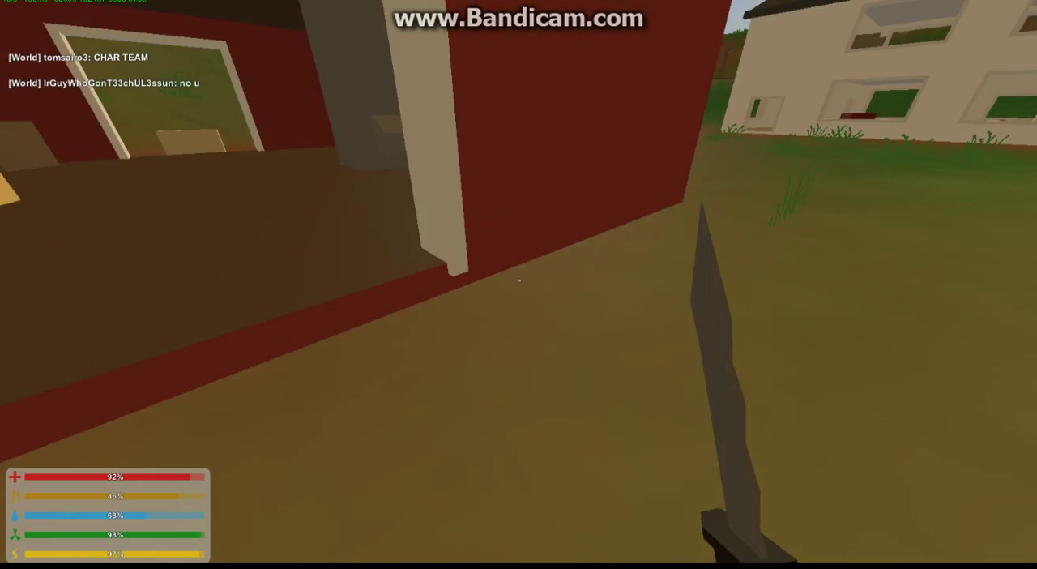
key(g)
click(412, 298)
key(g)
key(g)
click(437, 290)
click(413, 263)
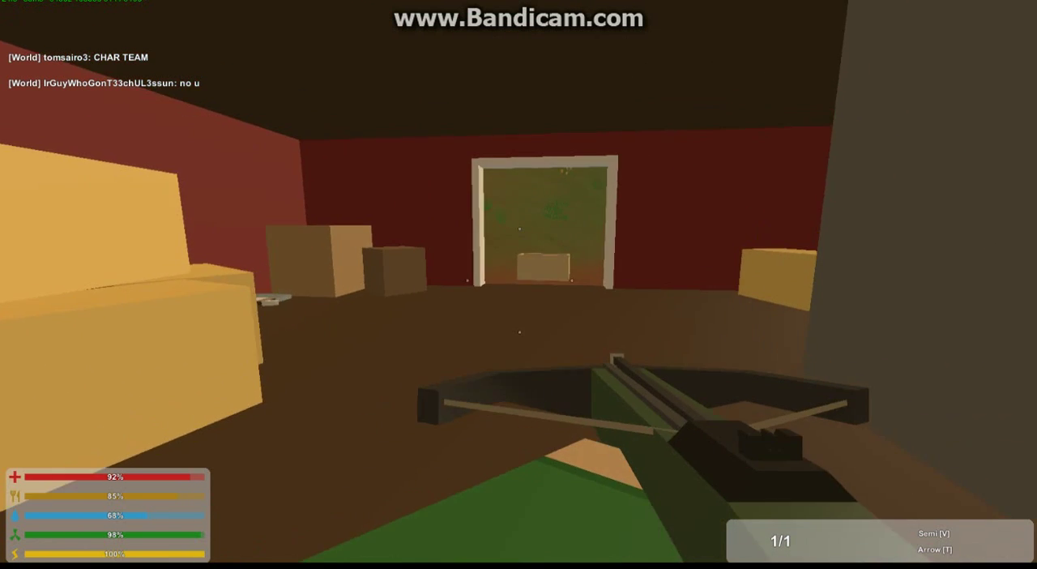
Step: Walk across the dirt slope to the silo tree, swapping to the pistol and back
right_click(519, 332)
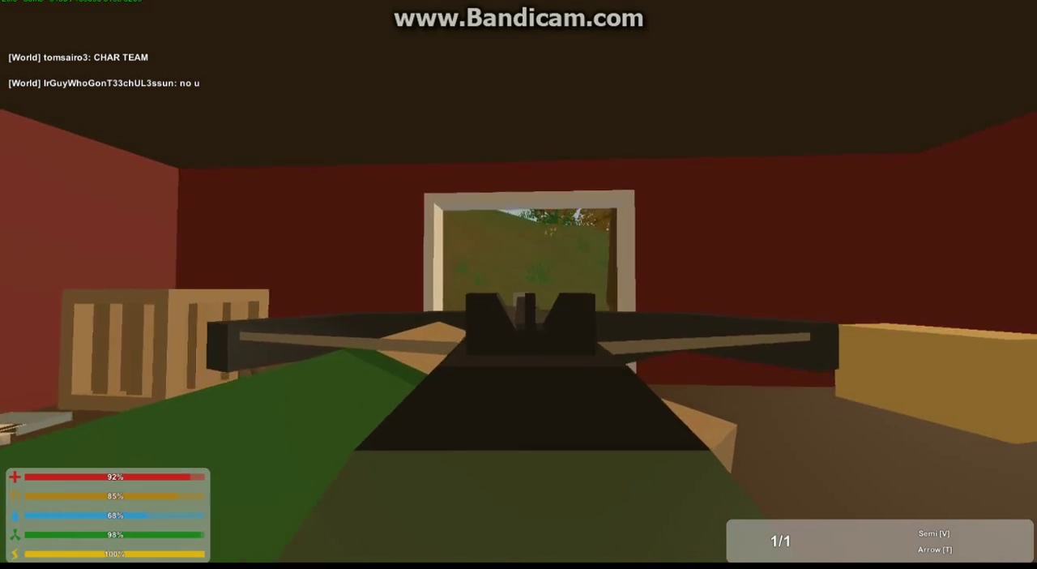
key(w)
key(w)
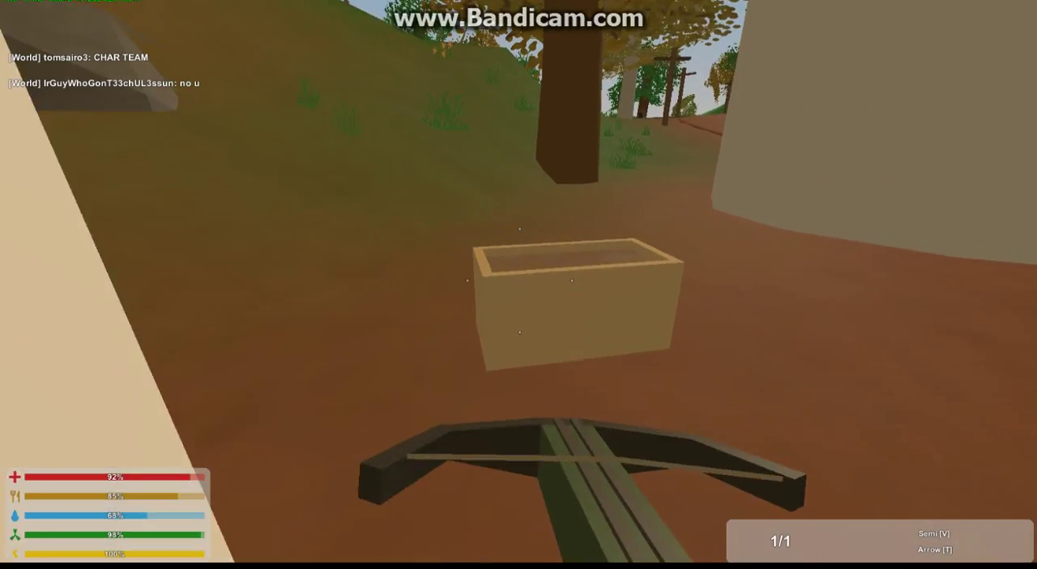
key(w)
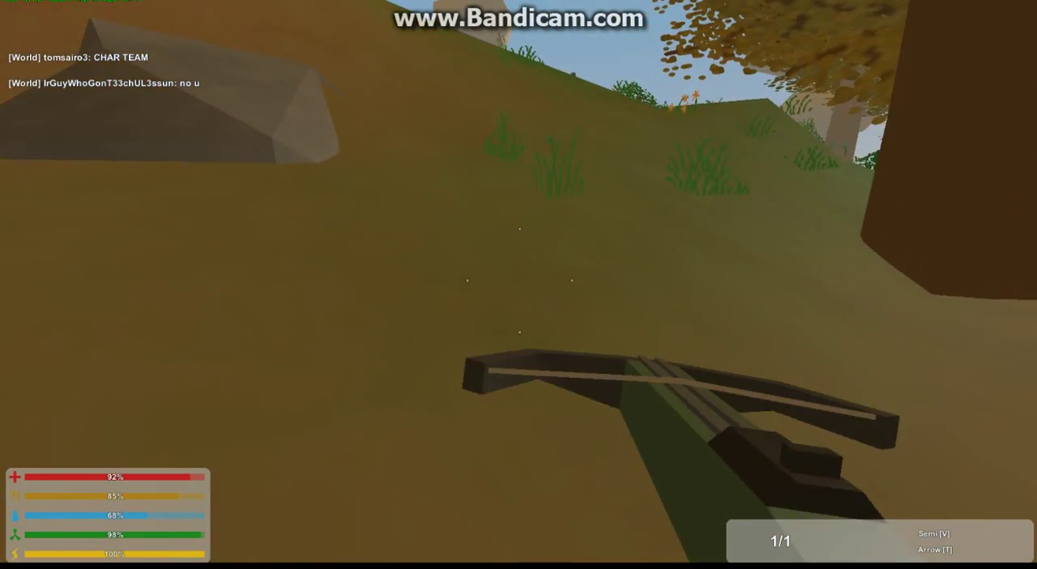
key(w)
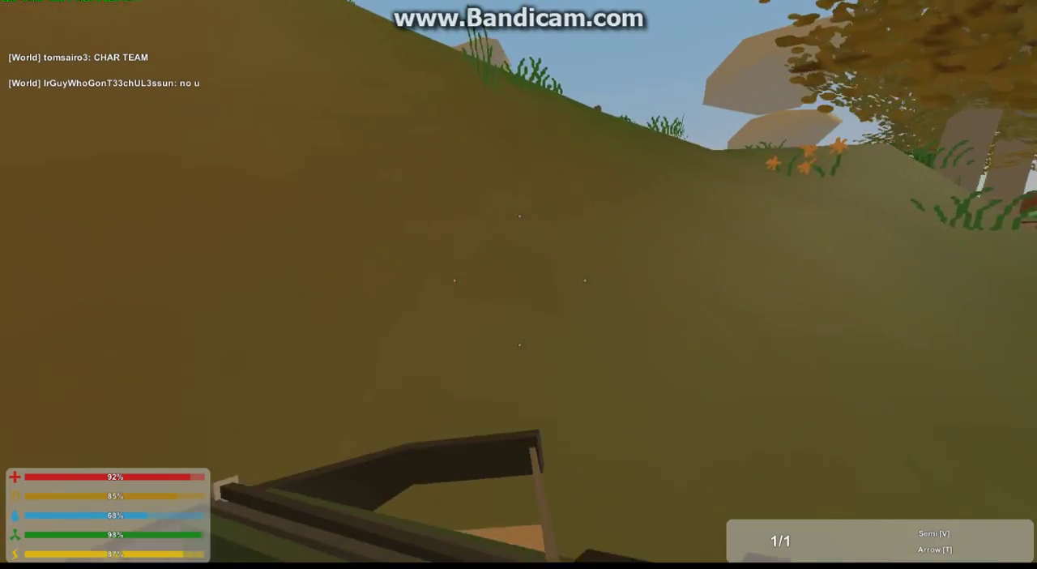
key(w)
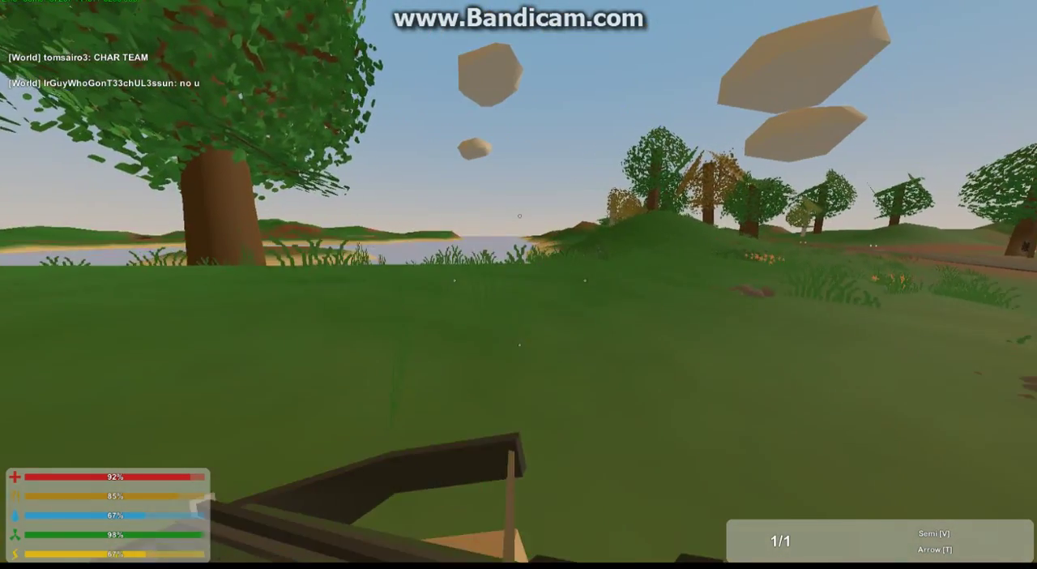
key(w)
key(2)
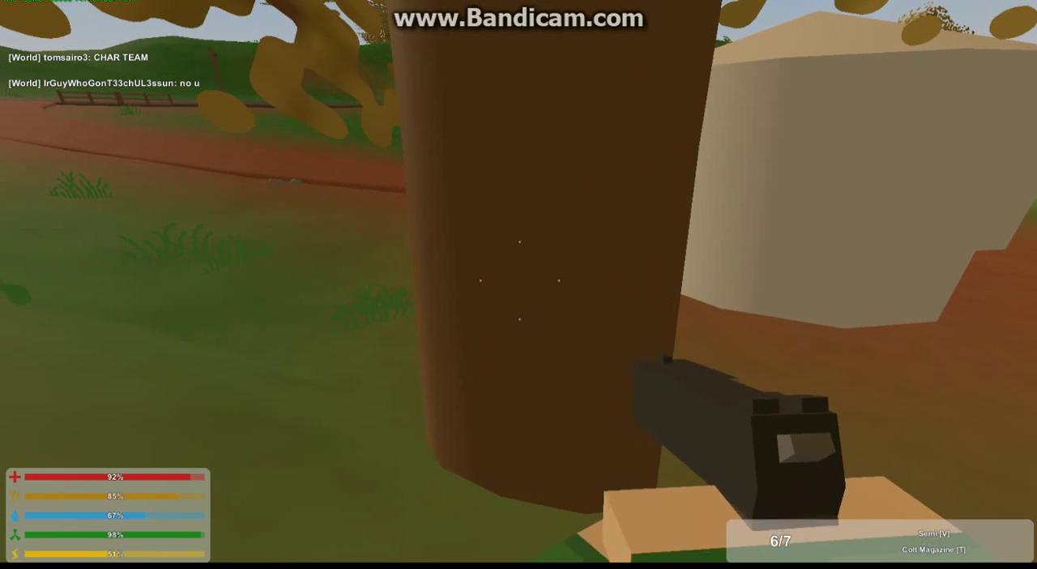
key(1)
Step: Check the Military Knife's options, then close the inventory and draw the Colt pistol
key(g)
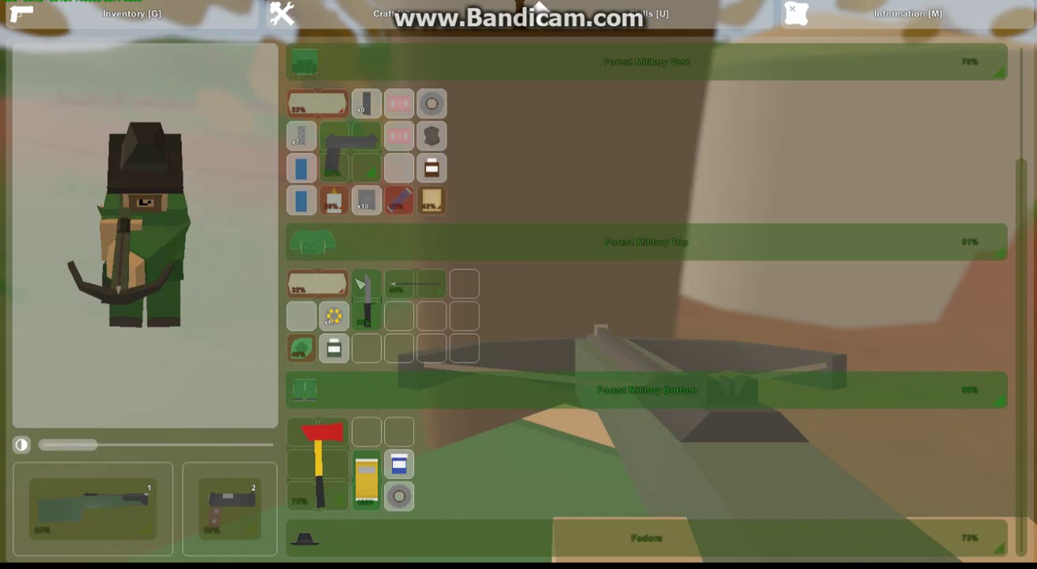
click(370, 312)
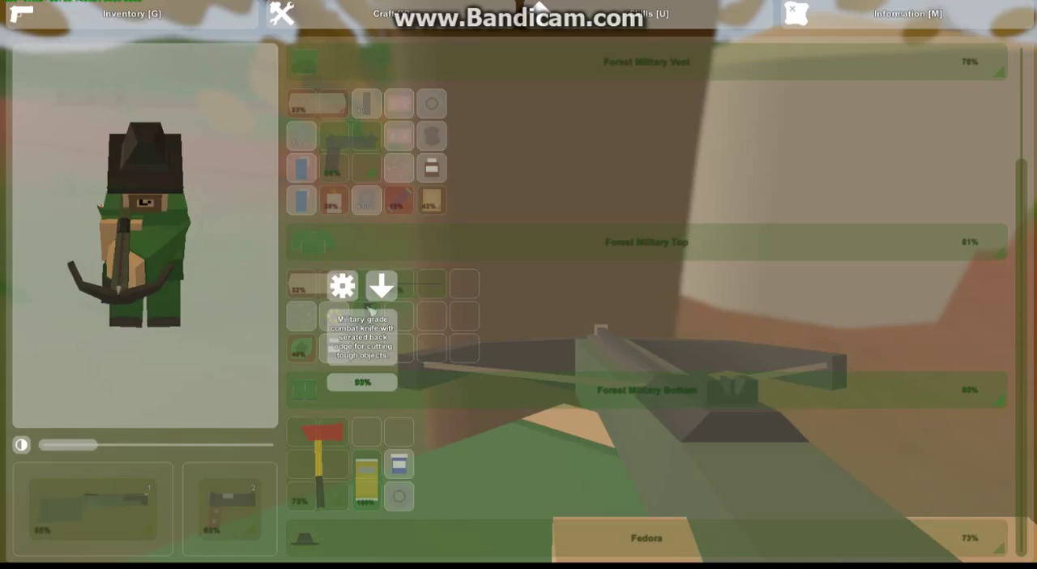
key(g)
key(g)
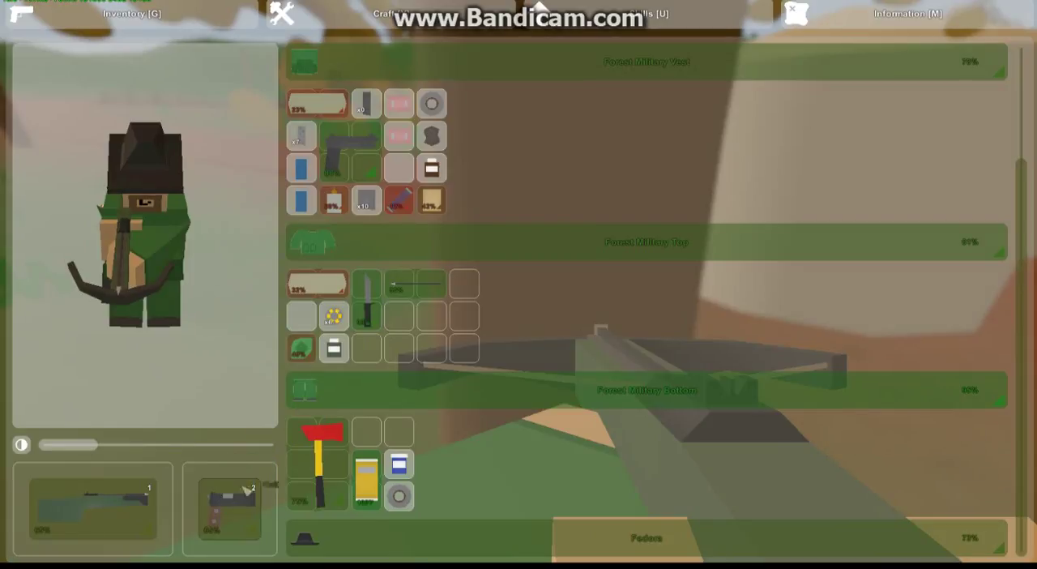
scroll(378, 231, up, 2)
scroll(386, 230, down, 2)
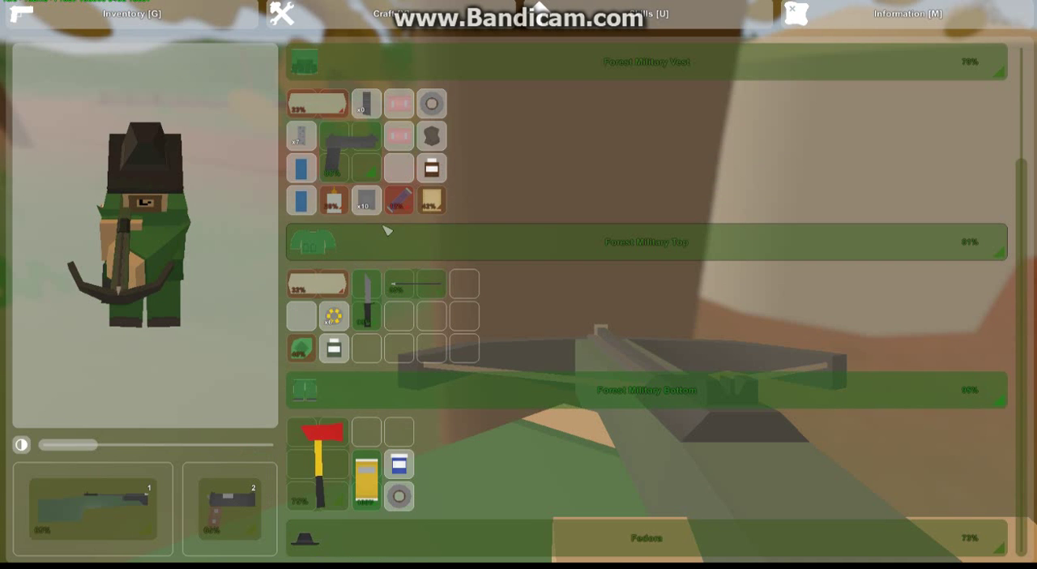
key(g)
key(2)
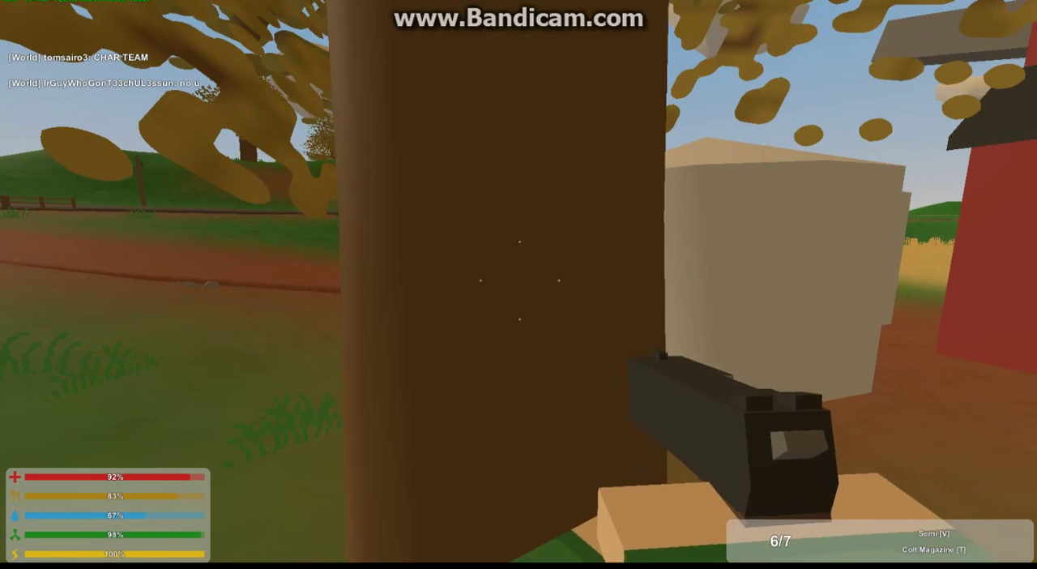
Step: Punch down the tree beside the silo bare-handed and pick up both maple sticks
key(2)
key(3)
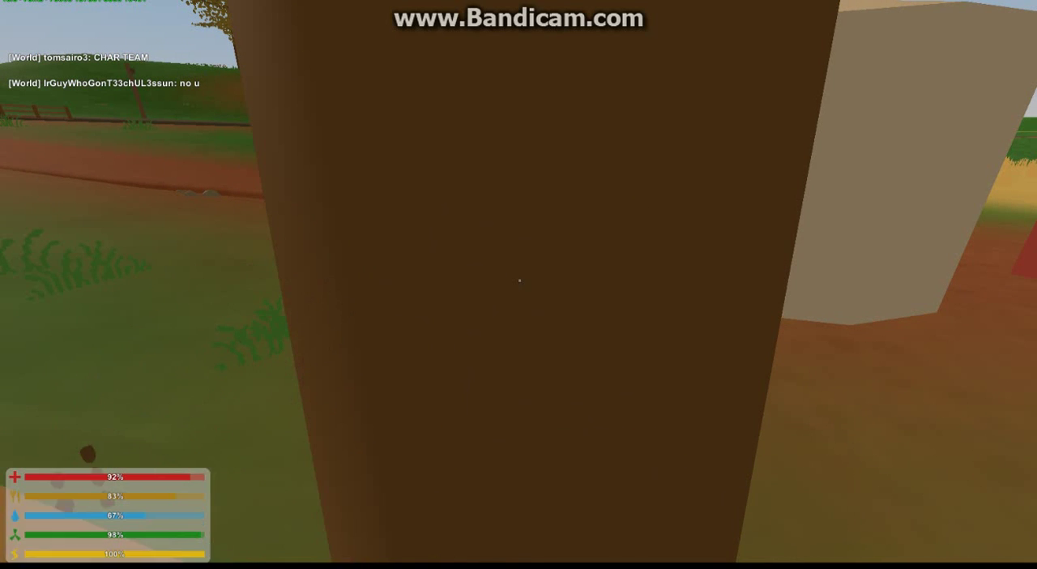
click(519, 279)
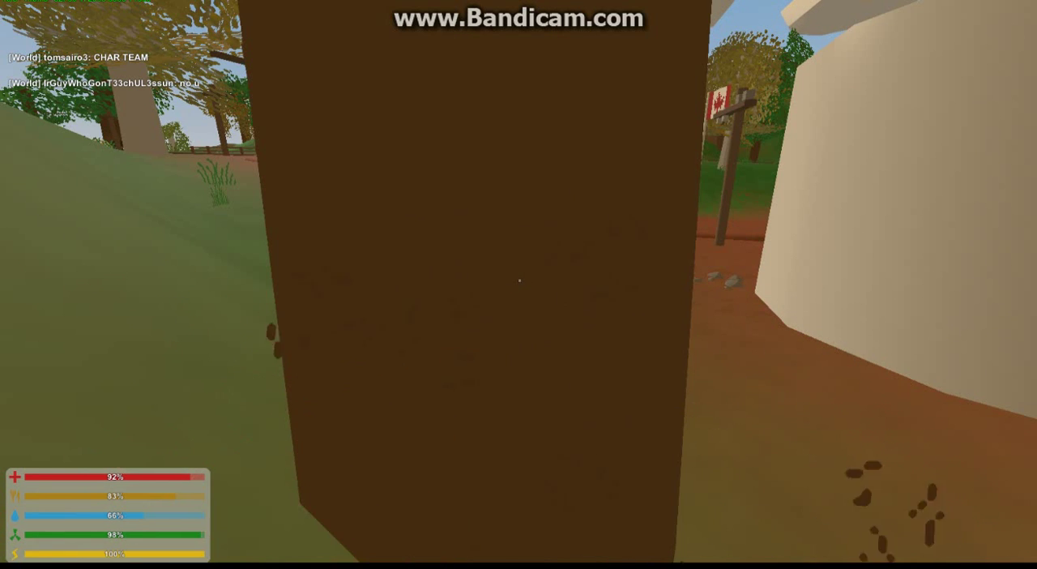
click(518, 279)
click(519, 280)
click(519, 279)
click(519, 279)
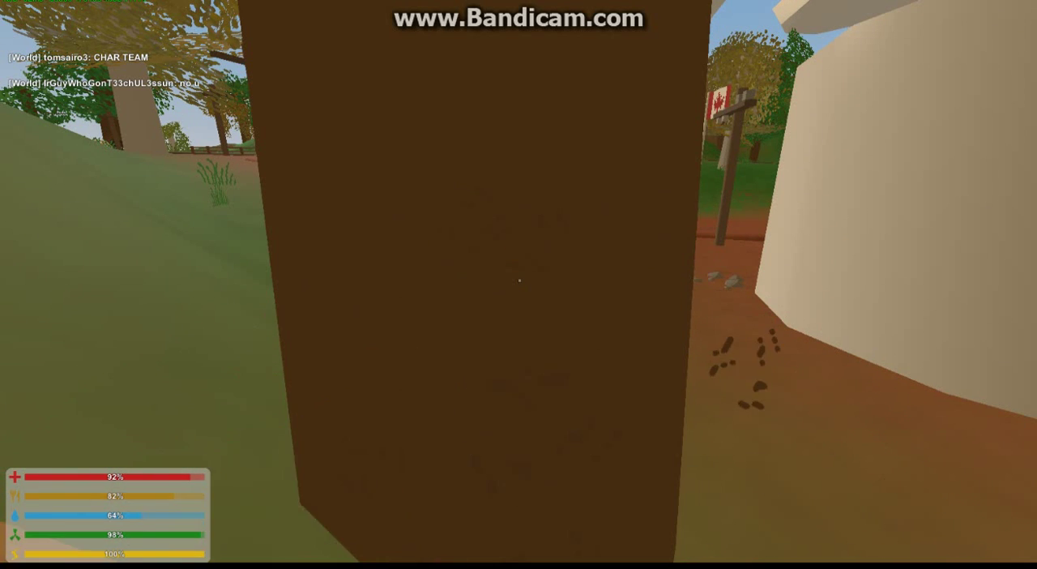
click(519, 280)
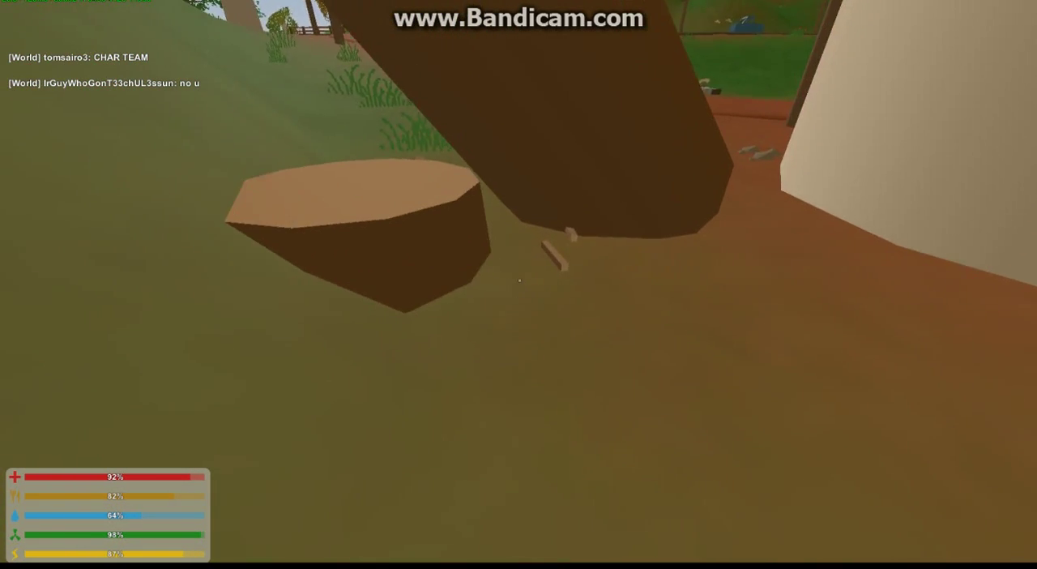
key(f)
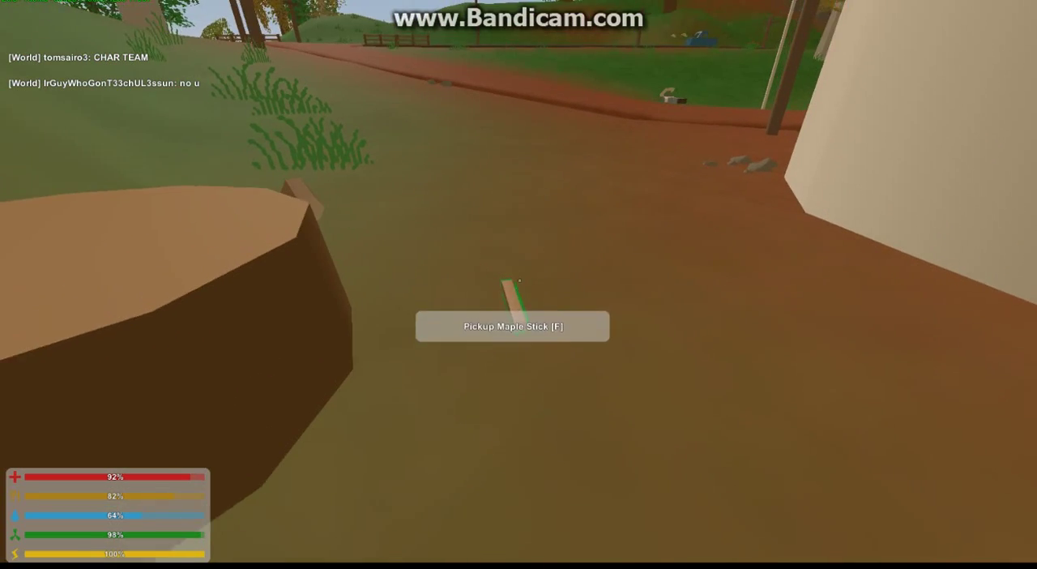
key(f)
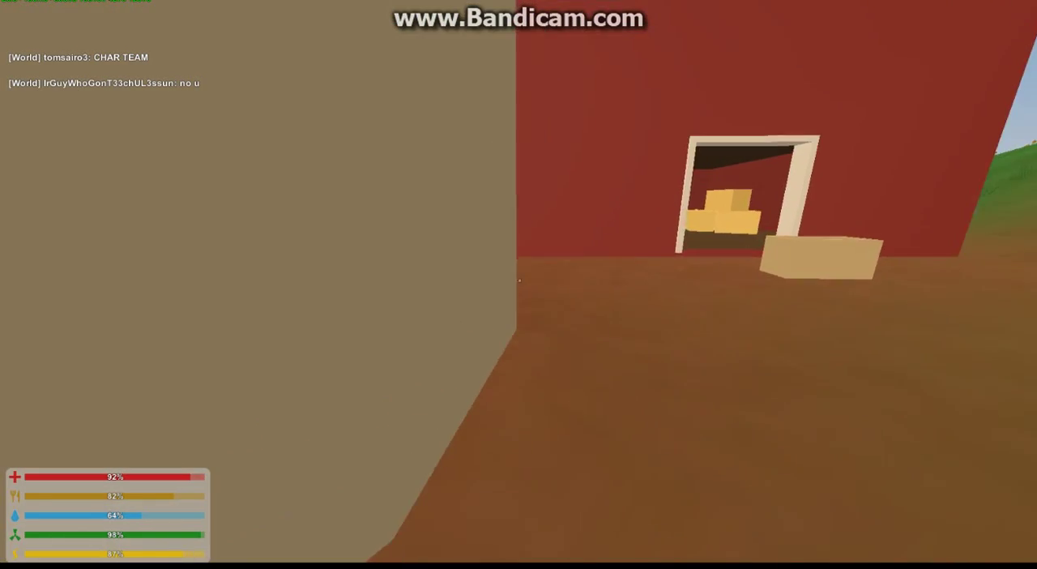
key(w)
key(w)
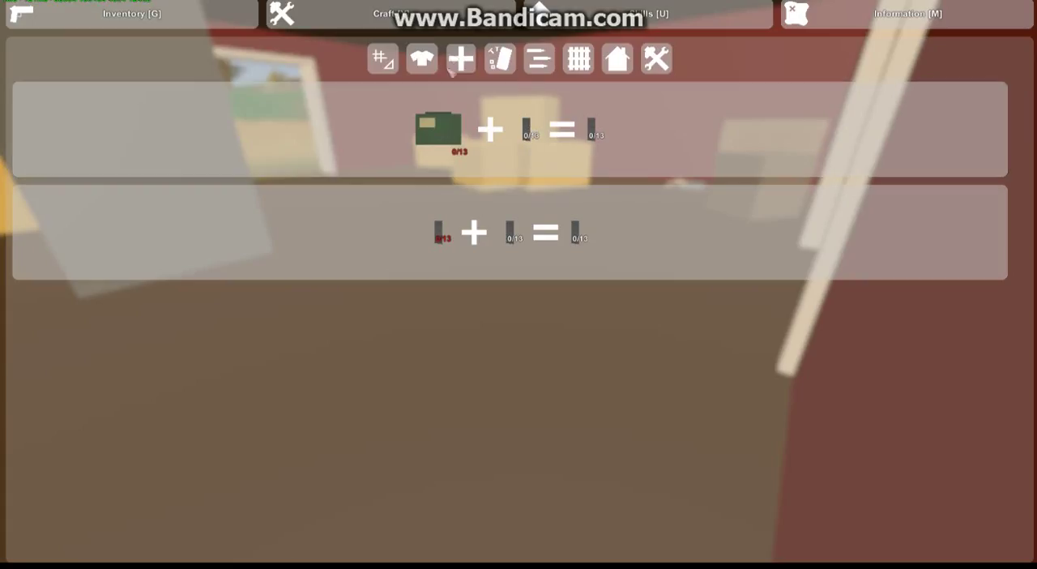
click(383, 59)
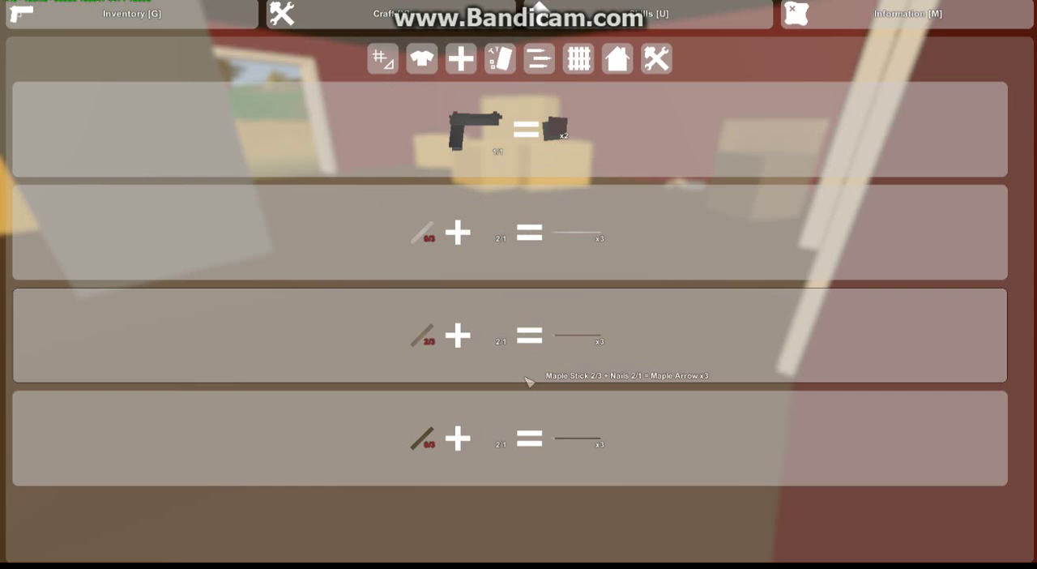
key(Escape)
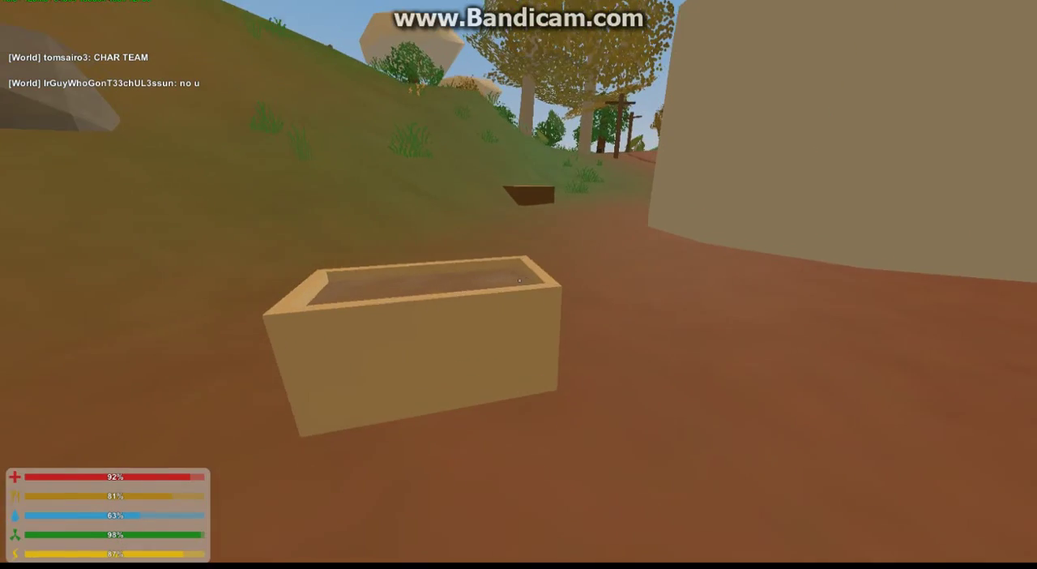
Step: Walk past the wooden crate along the hillside to the birch tree
key(w)
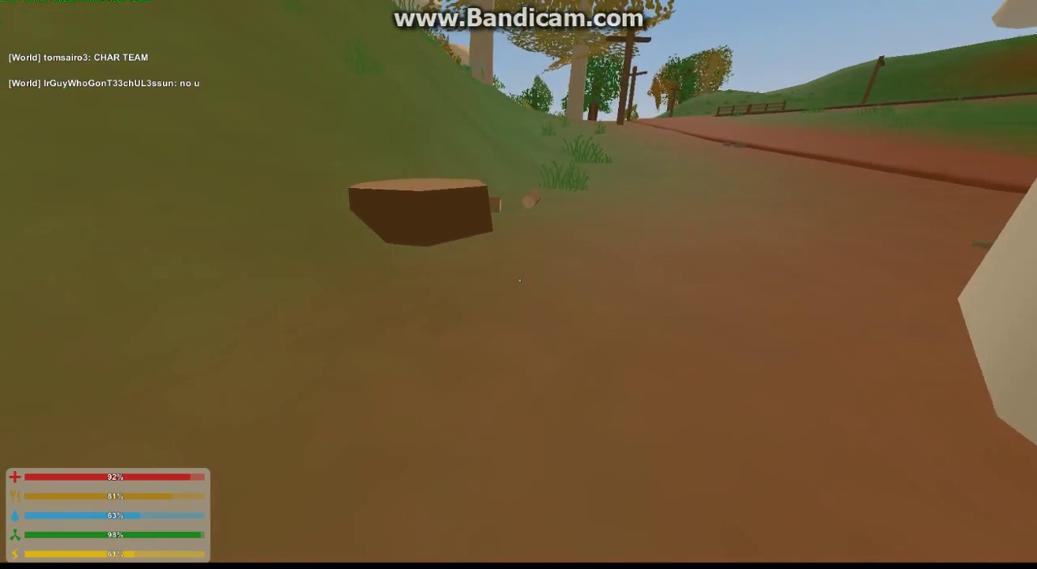
key(w)
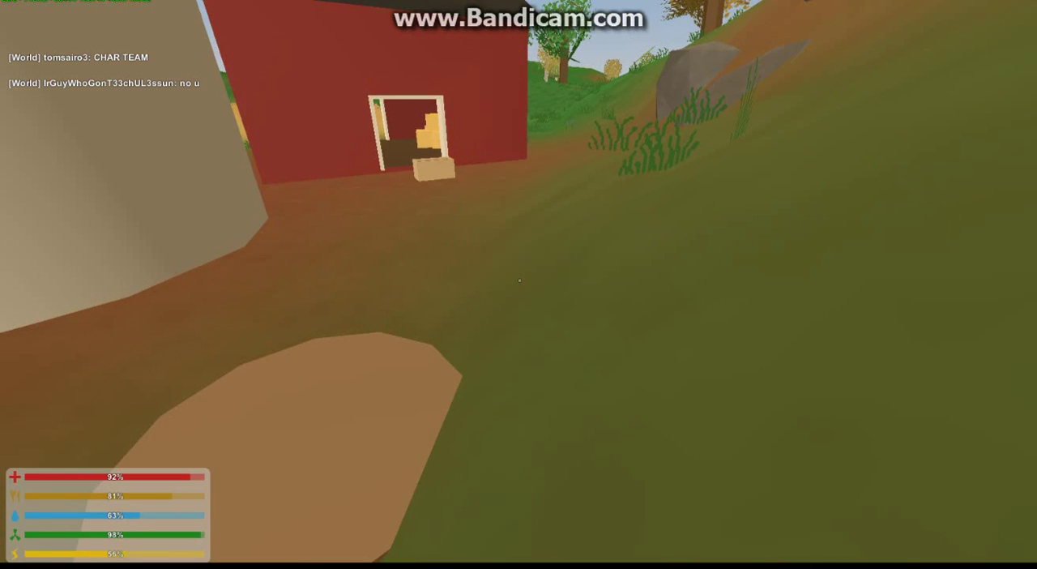
key(w)
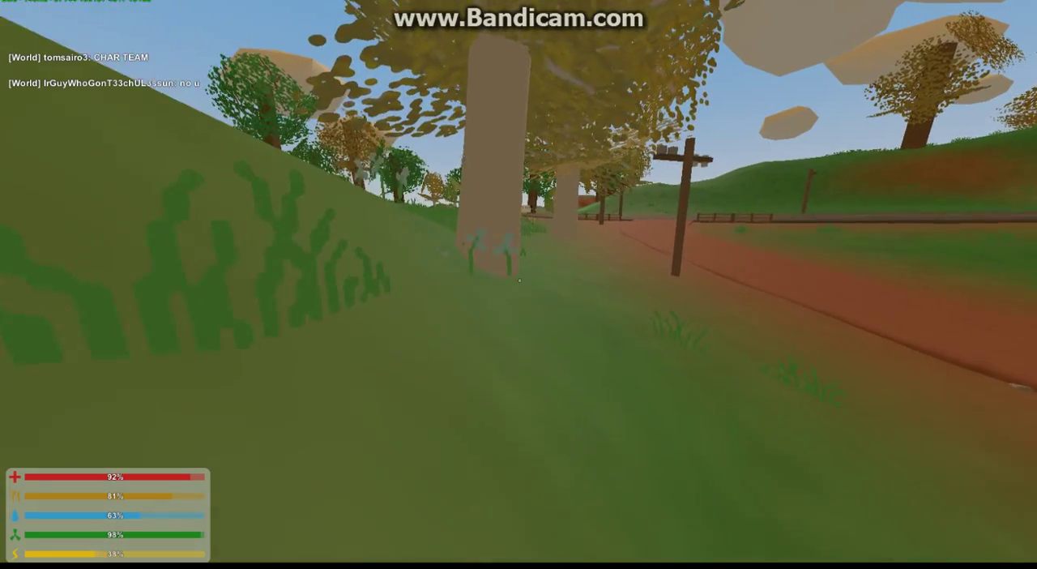
key(w)
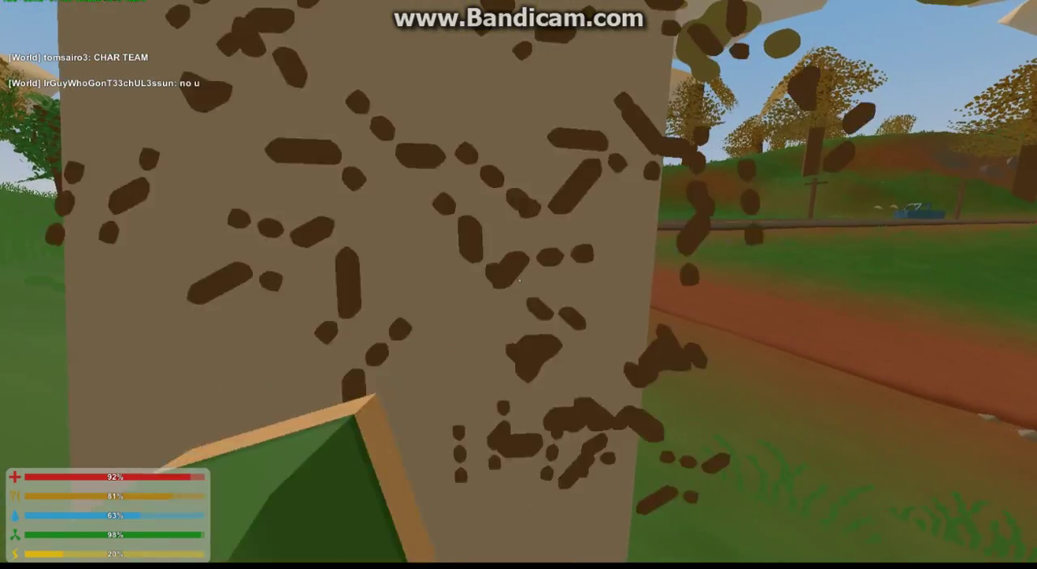
key(s)
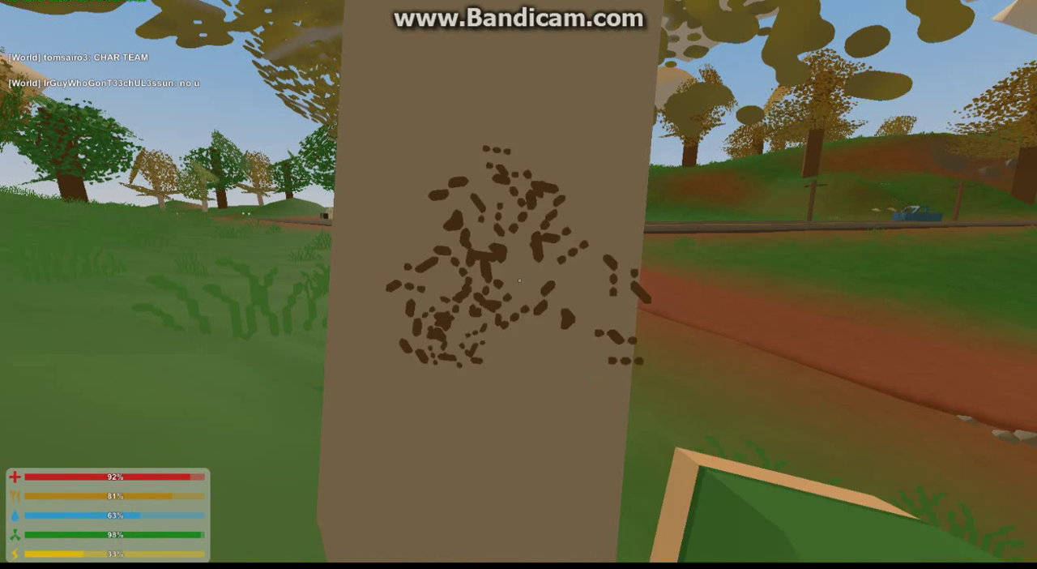
Step: Punch down the birch tree and pick up its birch stick
click(519, 281)
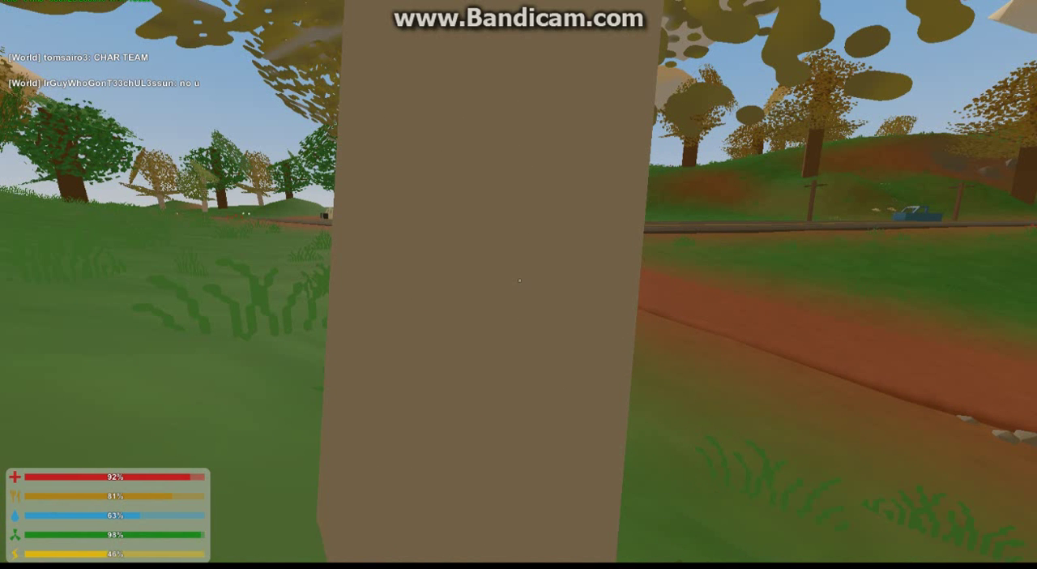
click(519, 280)
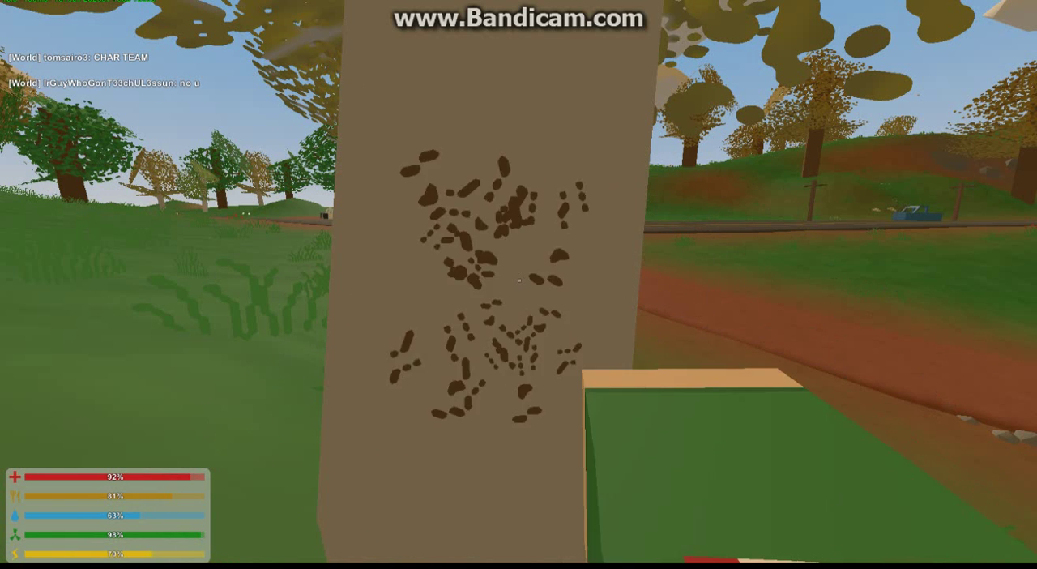
click(519, 280)
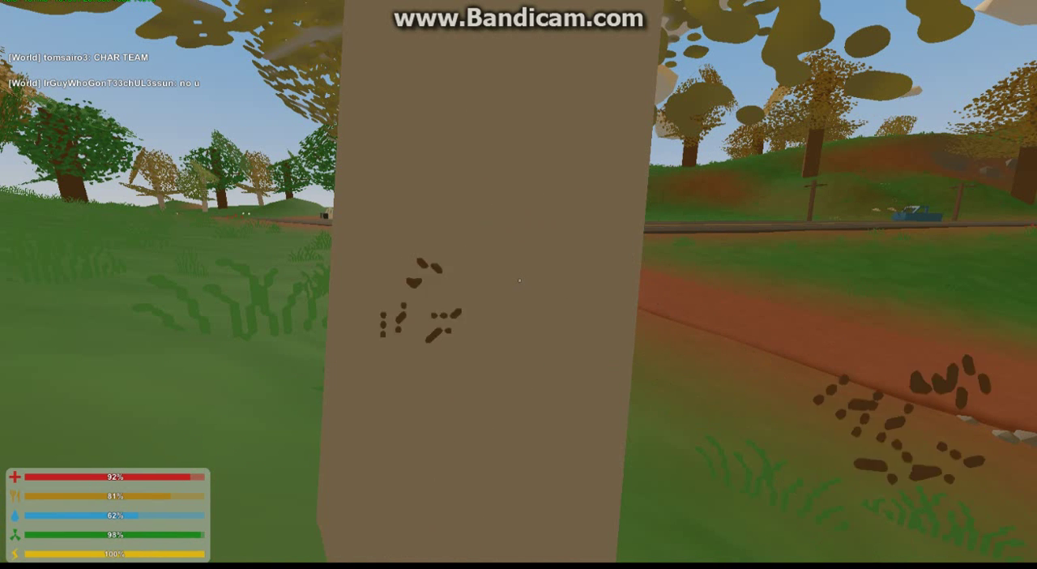
click(519, 279)
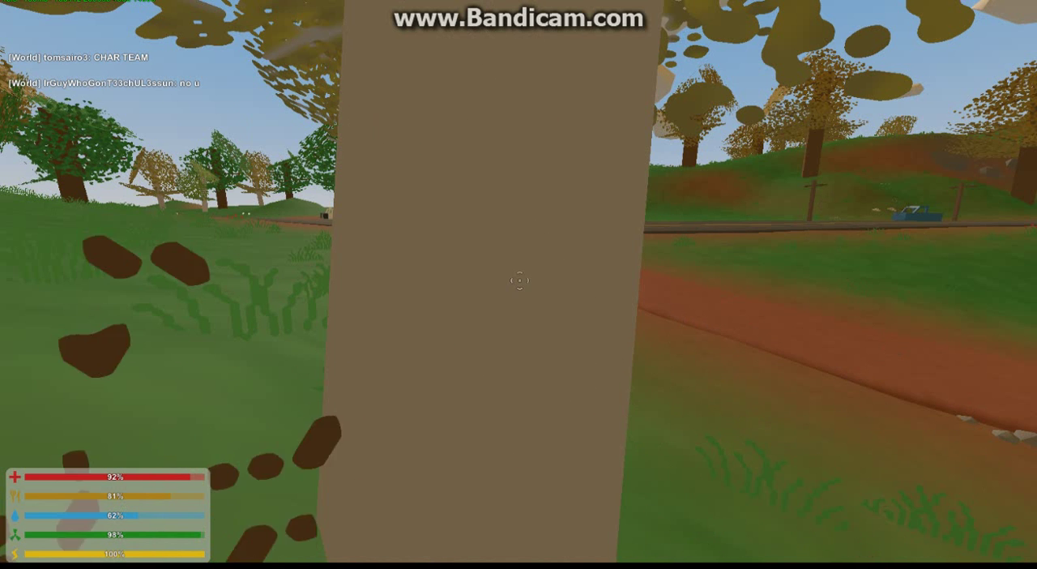
click(518, 279)
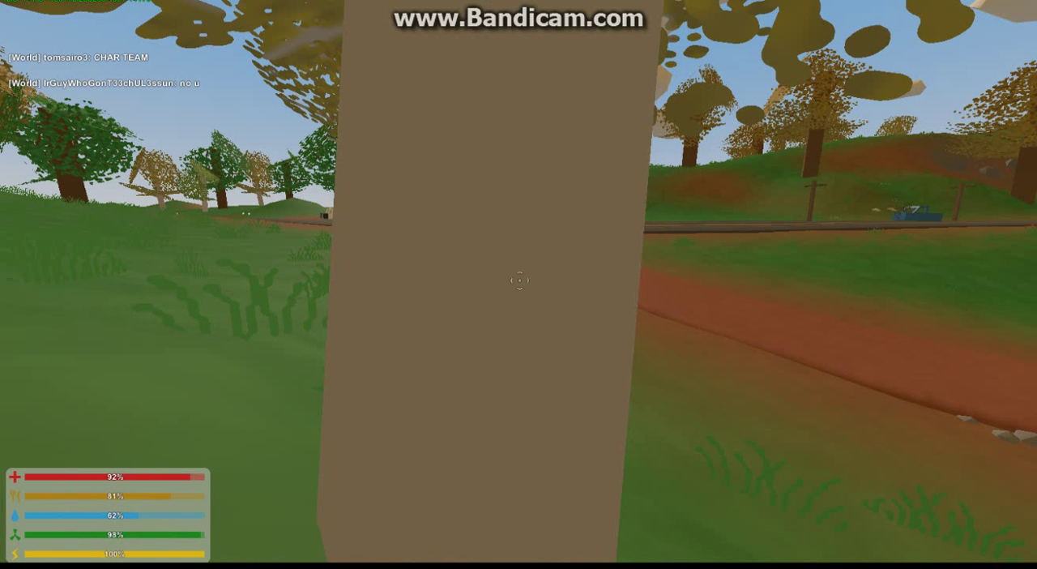
click(518, 280)
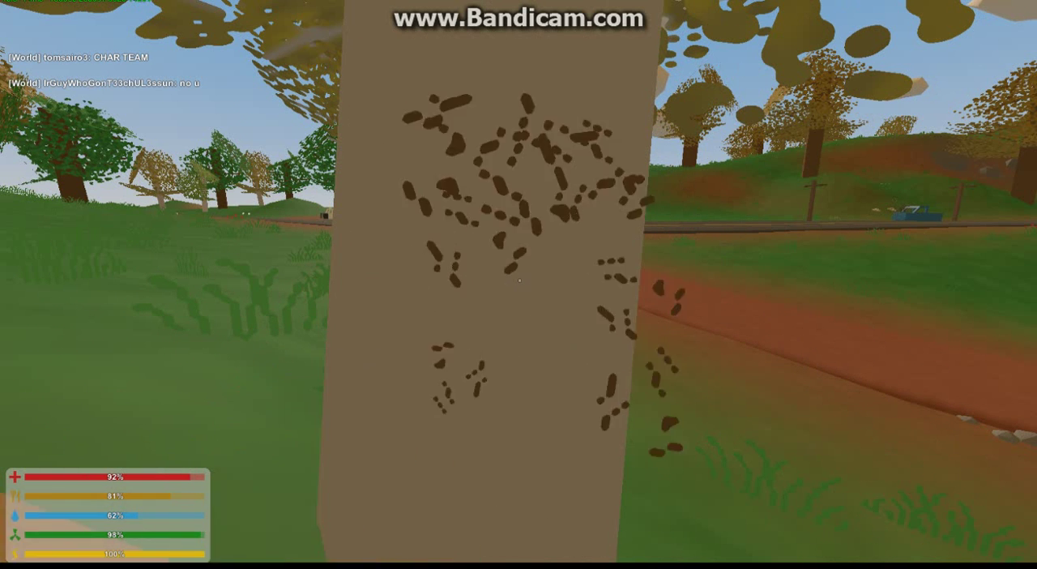
click(519, 279)
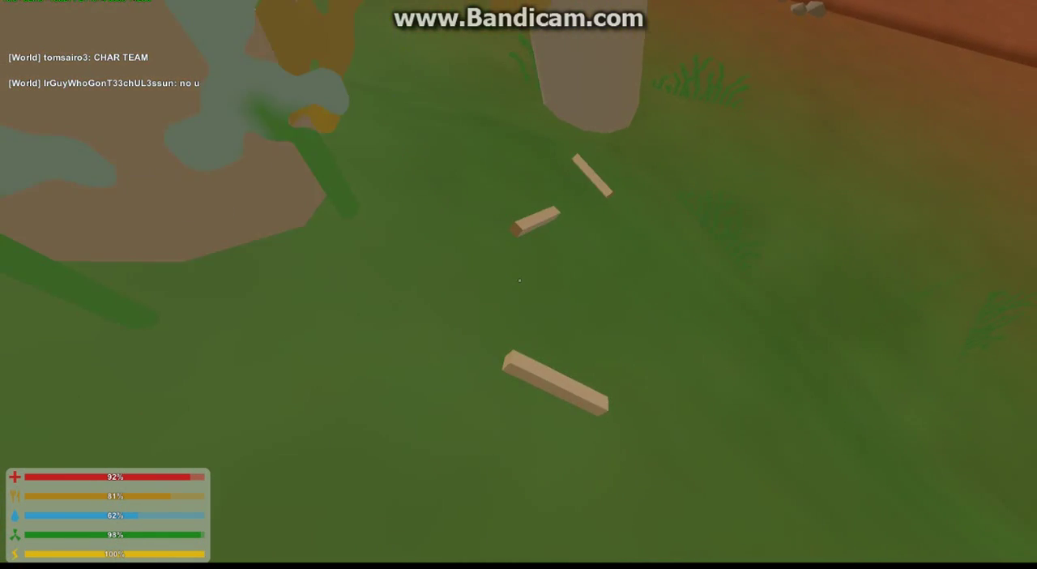
key(f)
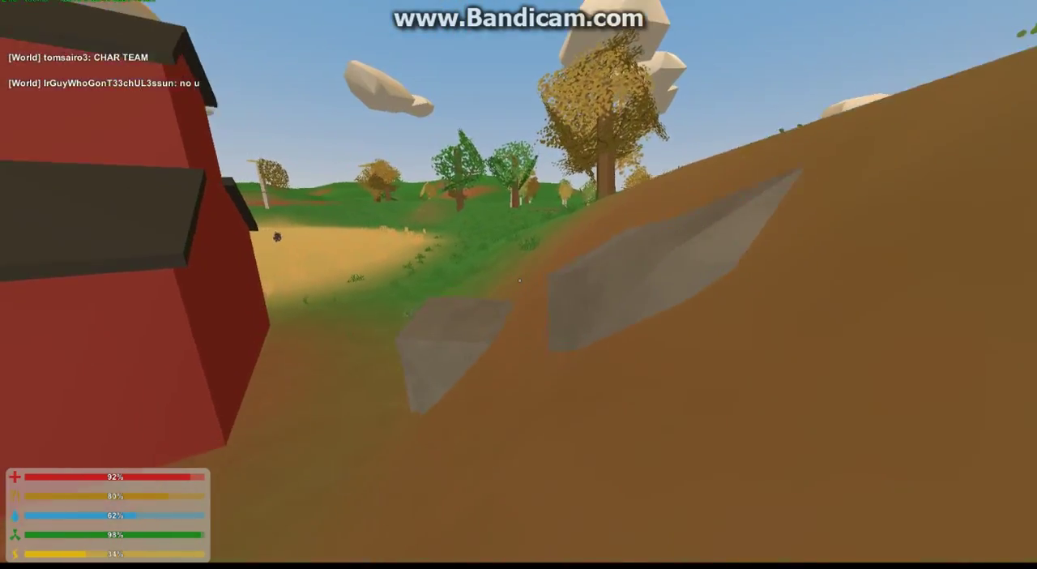
Step: Walk through the barn doorway and view the maple arrow recipe needing sticks plus nails
key(w)
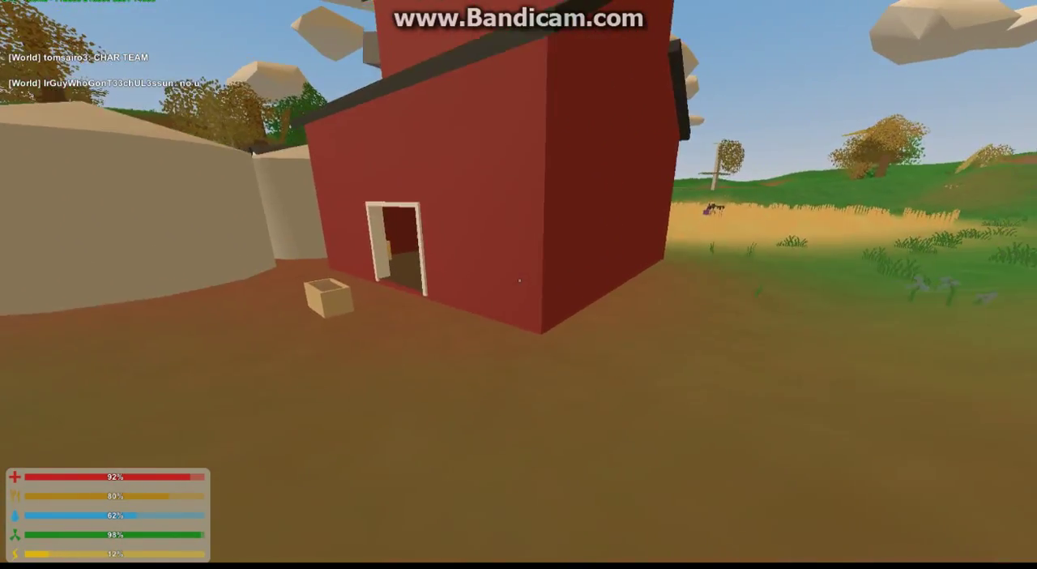
key(w)
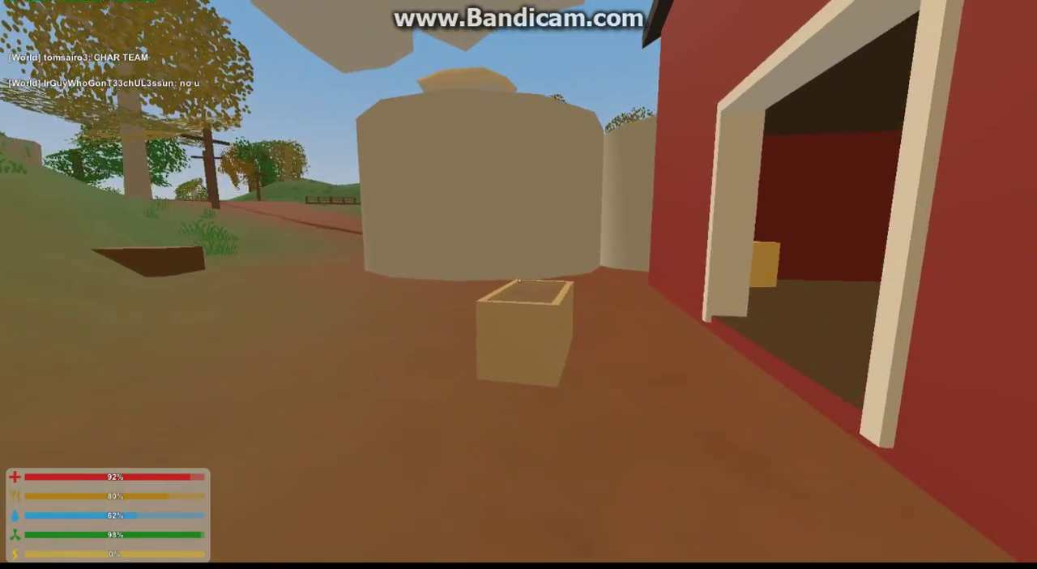
key(w)
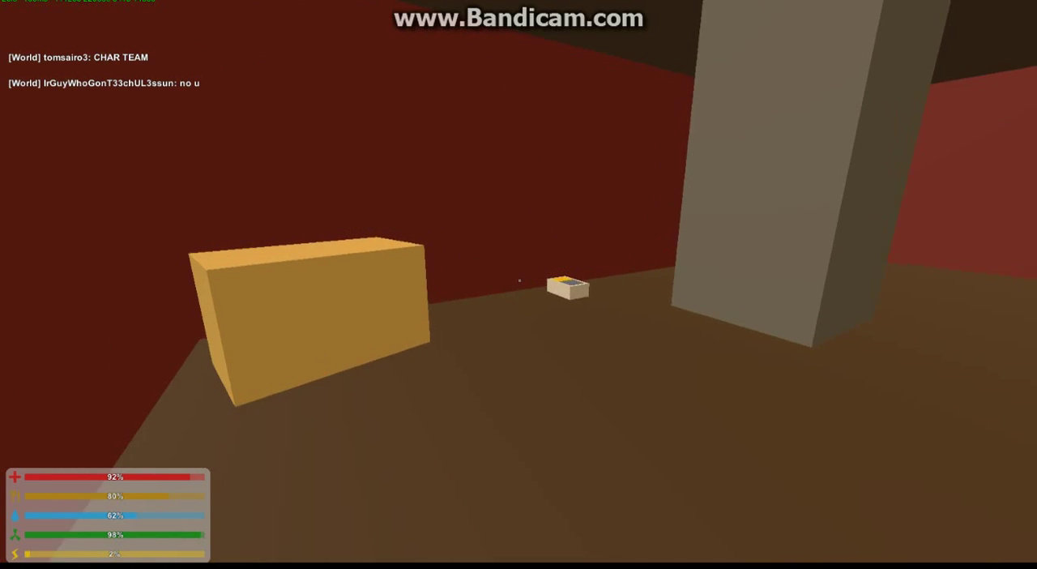
key(y)
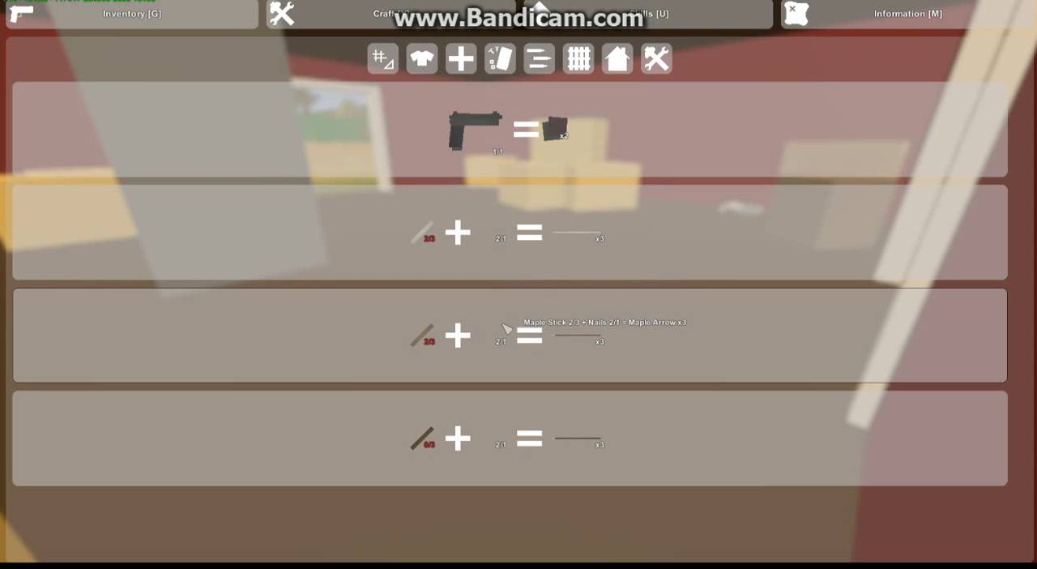
Step: Pick up another birch stick outside, confirm the Birch Arrow recipe, and draw the pistol
key(Escape)
key(w)
key(w)
key(w)
key(w)
key(f)
key(y)
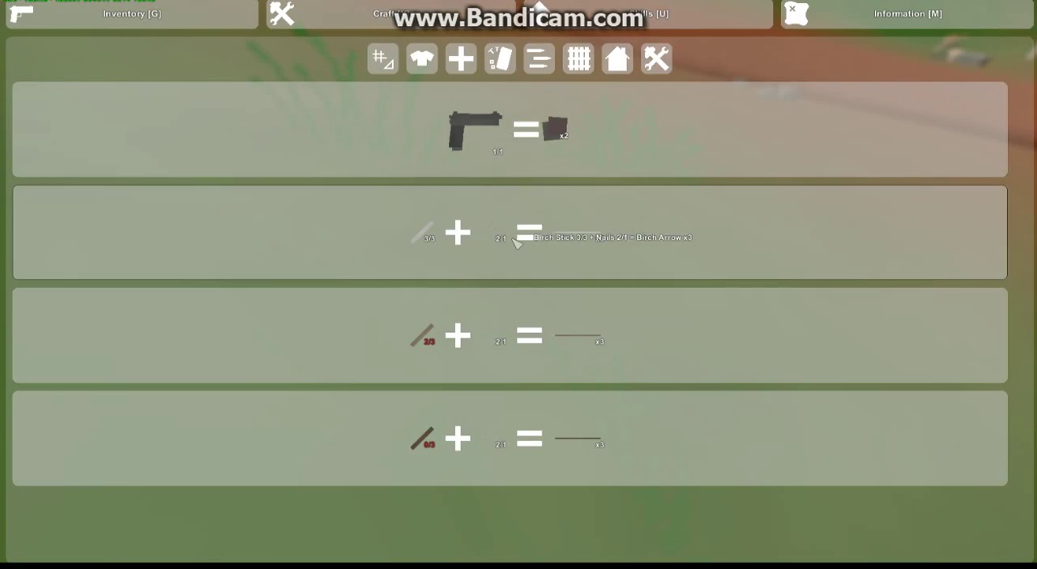
key(Escape)
key(1)
key(w)
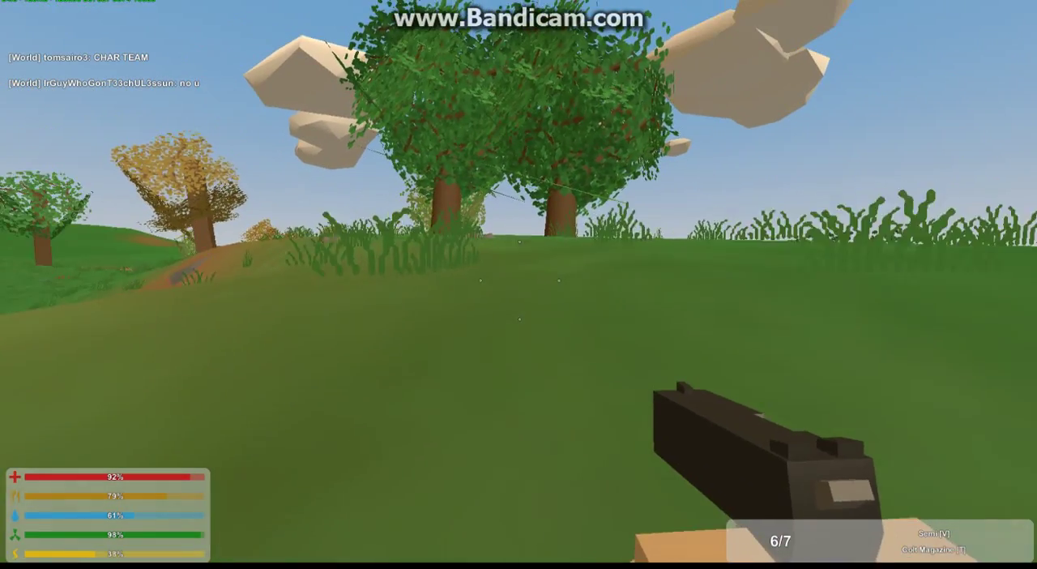
Step: Swap to the loaded crossbow and inspect its attachments
key(w)
key(2)
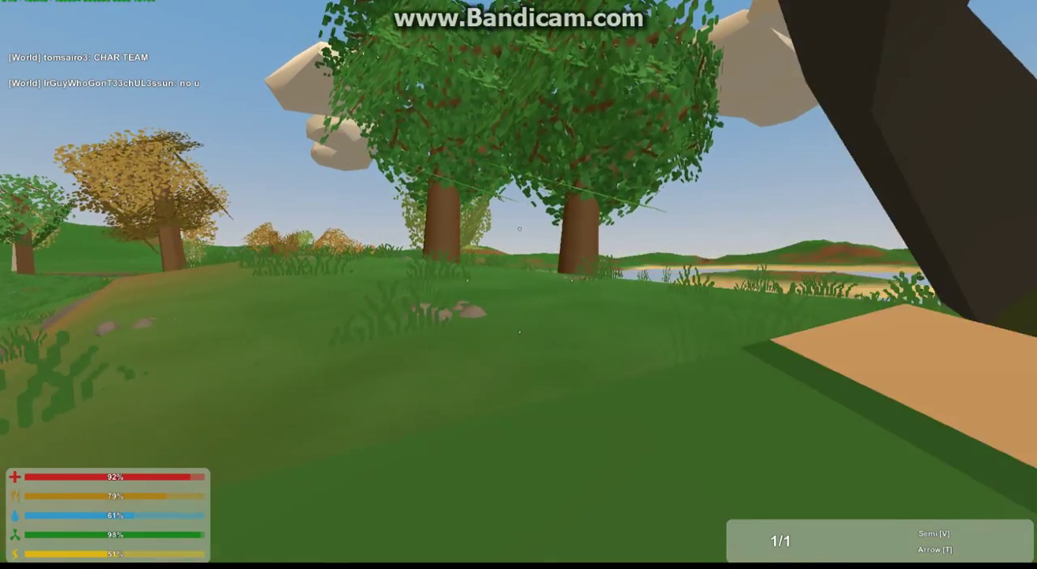
key(t)
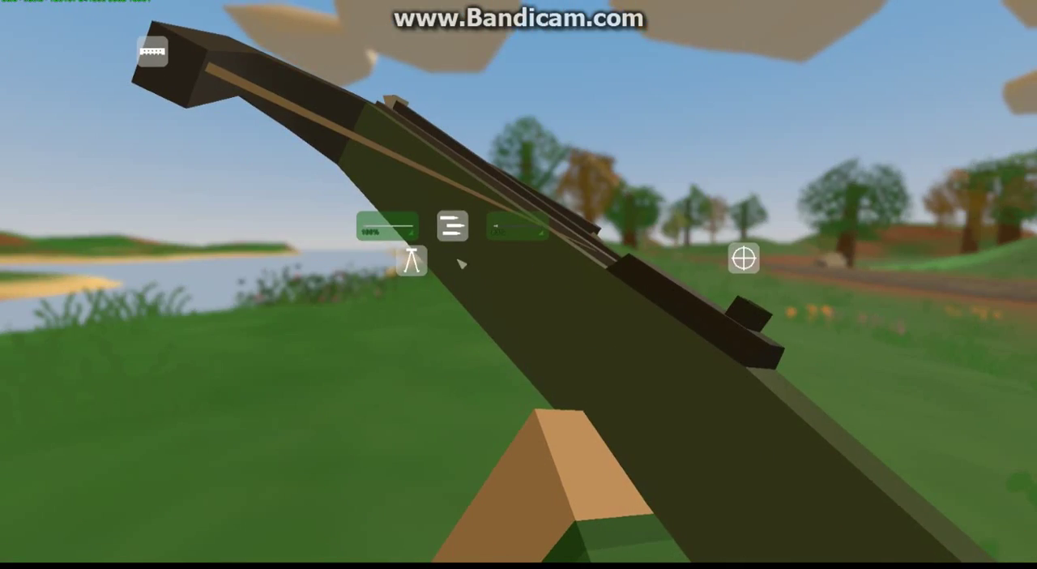
key(Escape)
Step: Sprint past the barn across the field to the birch tree
key(w)
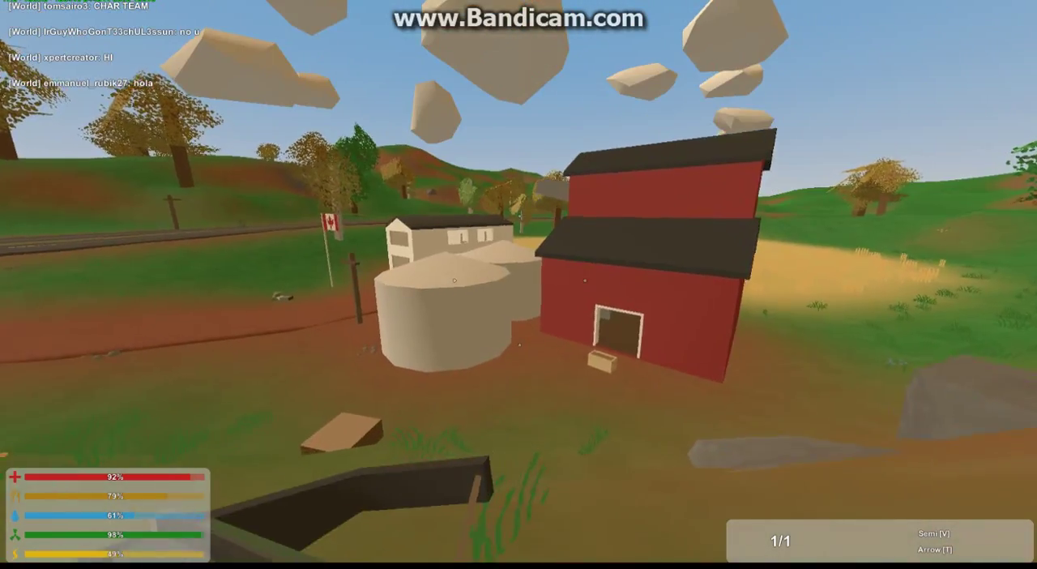
key(shift+w)
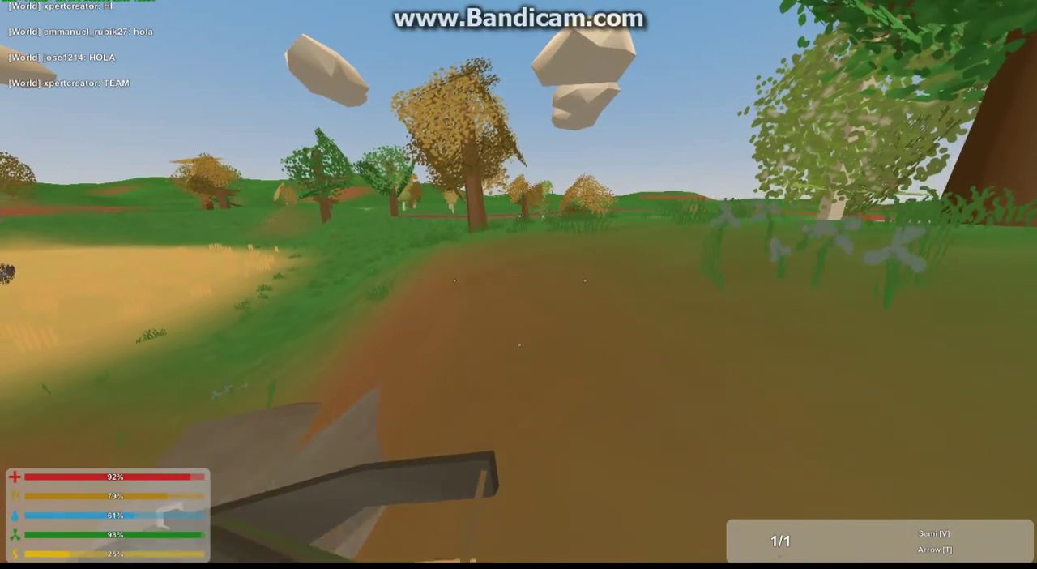
key(shift+w)
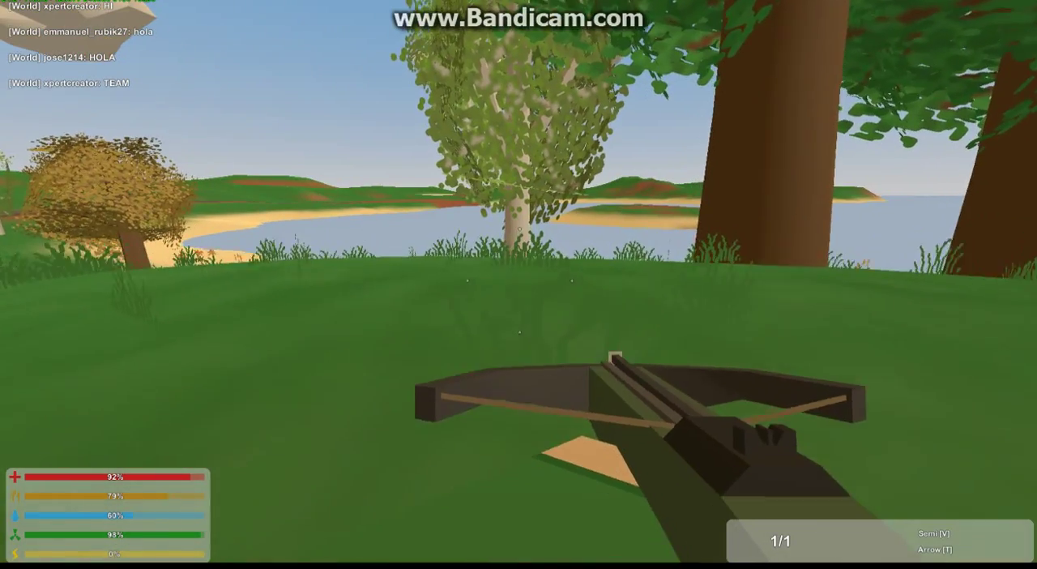
key(w)
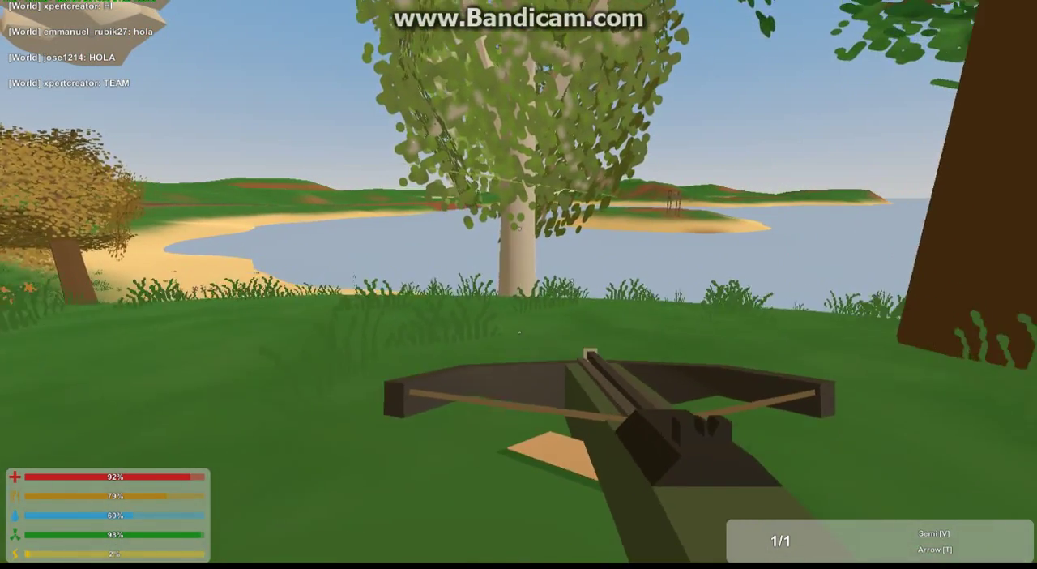
key(w)
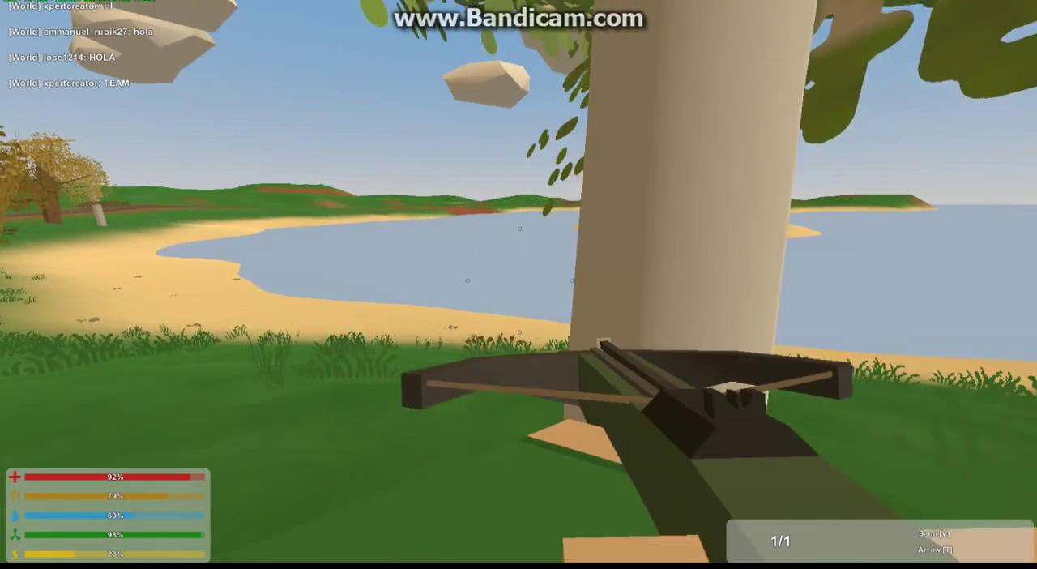
key(a)
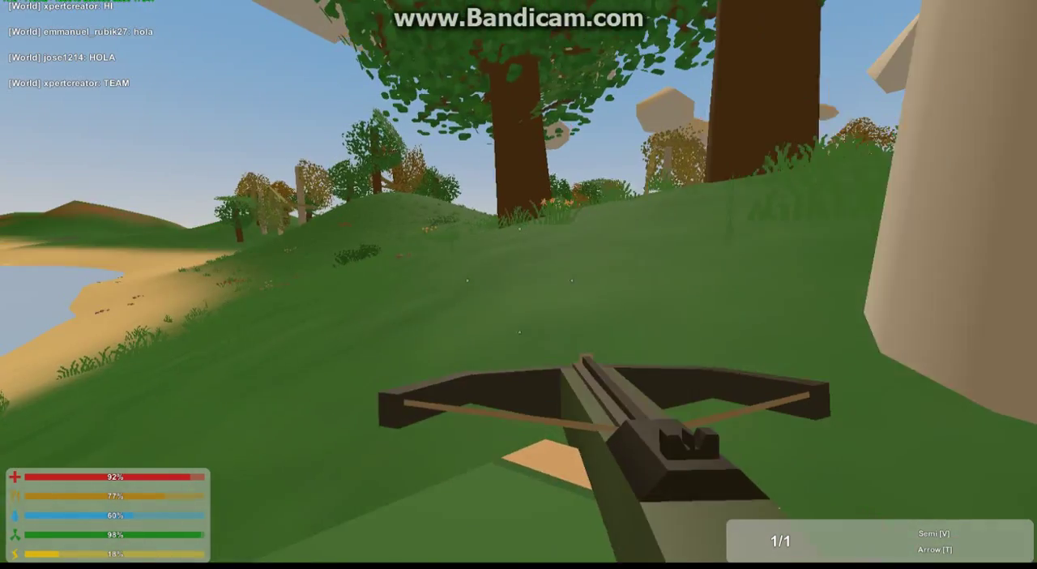
Step: Briefly aim the crossbow, then walk along the hillside toward the lake
right_click(519, 285)
right_click(518, 285)
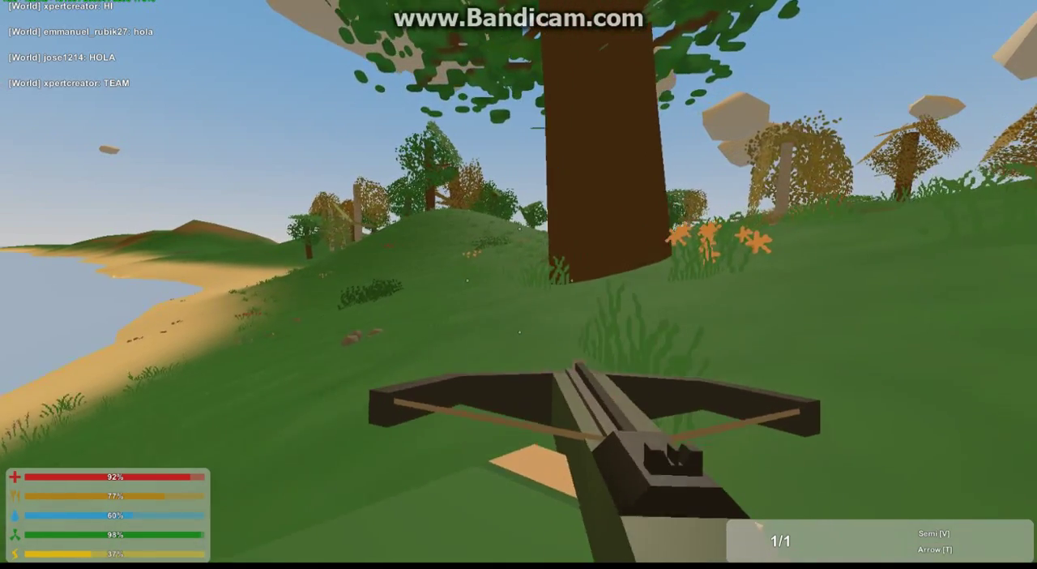
right_click(518, 284)
key(w)
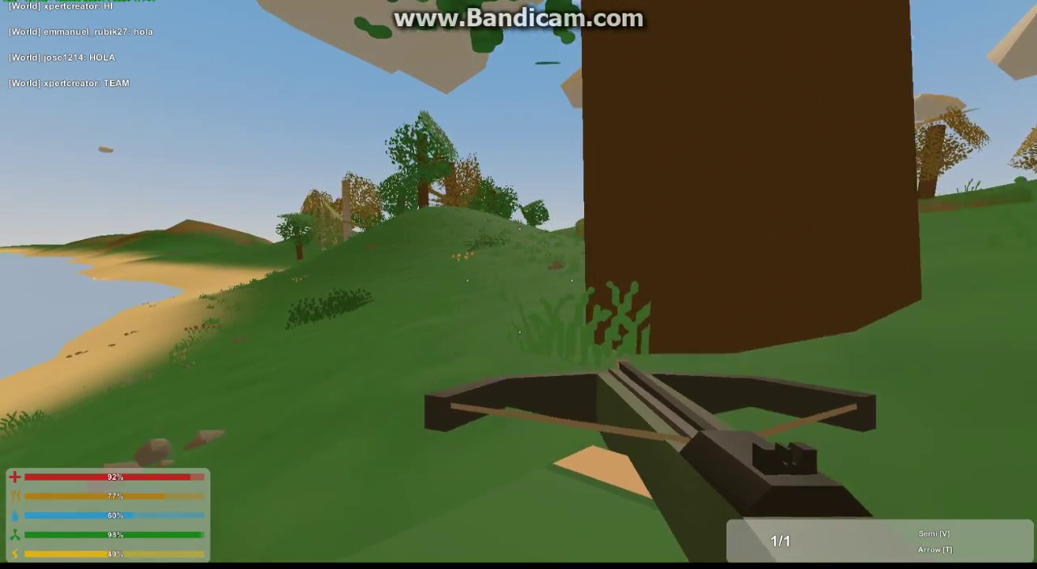
key(w)
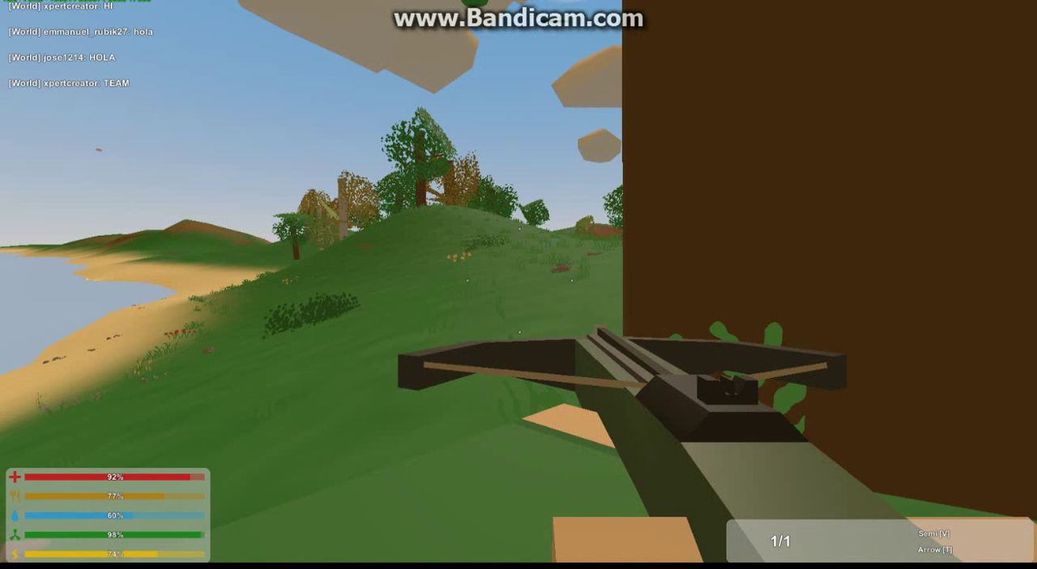
key(a)
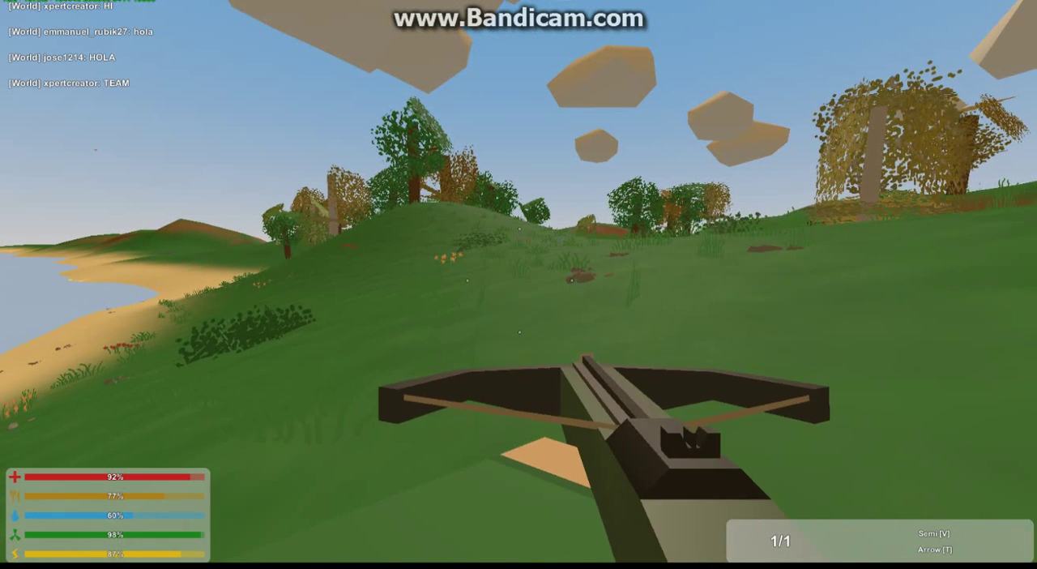
key(w)
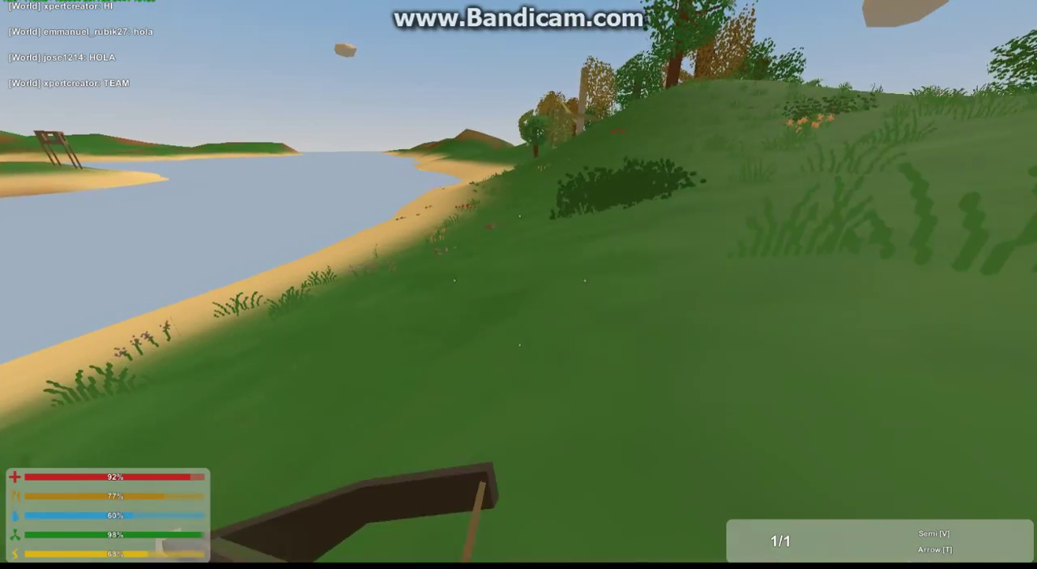
key(w)
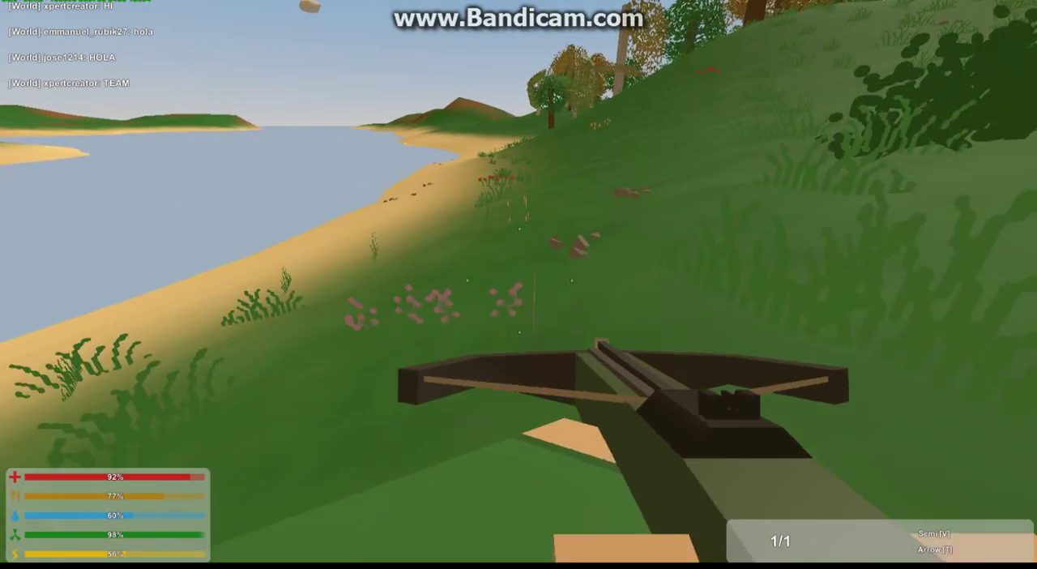
key(w)
key(w)
key(w)
key(w)
key(w)
key(w)
key(w)
Step: Walk up the grassy hill past the rocks
key(w)
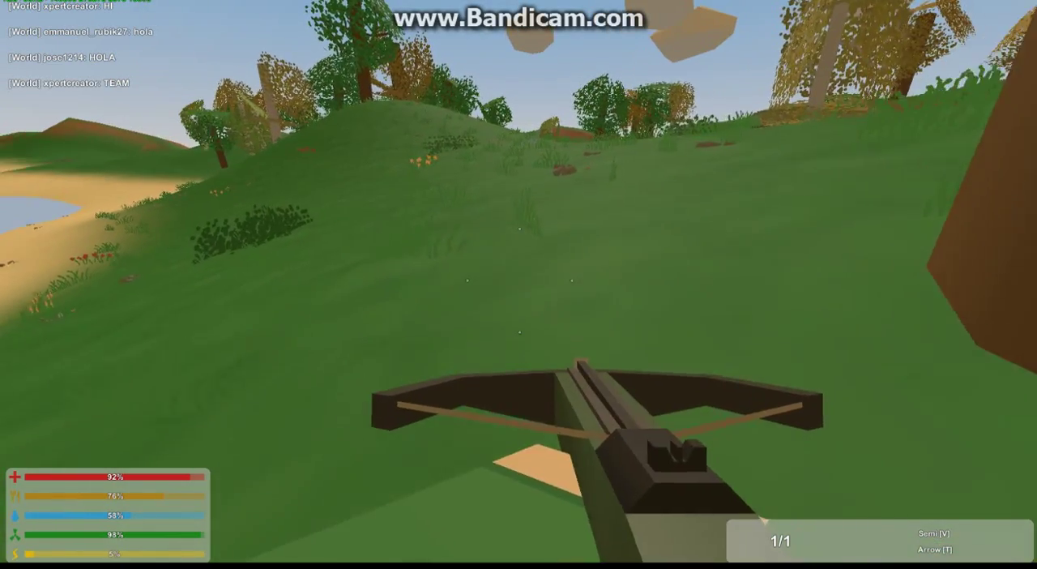
key(w)
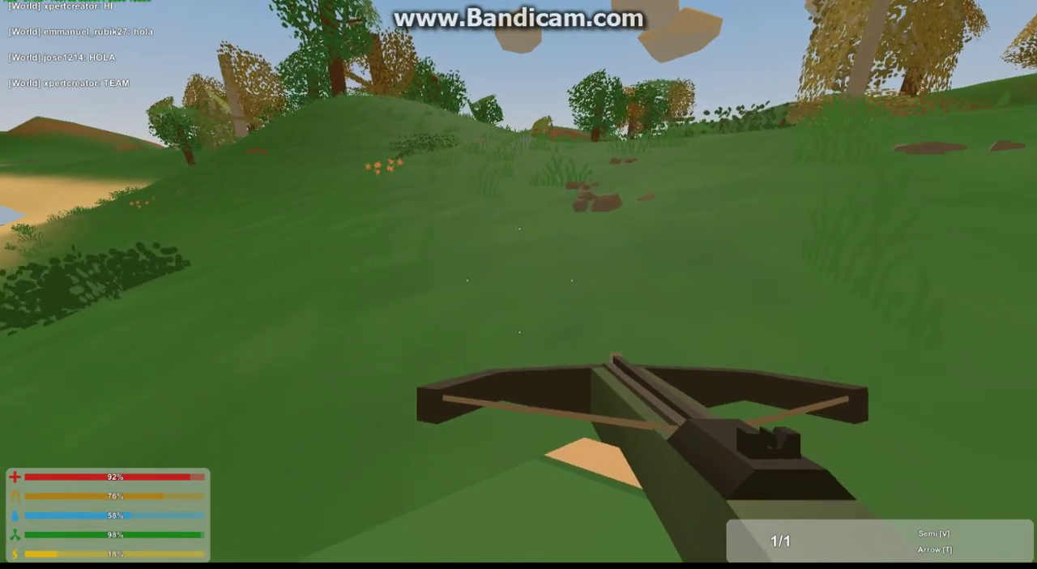
key(w)
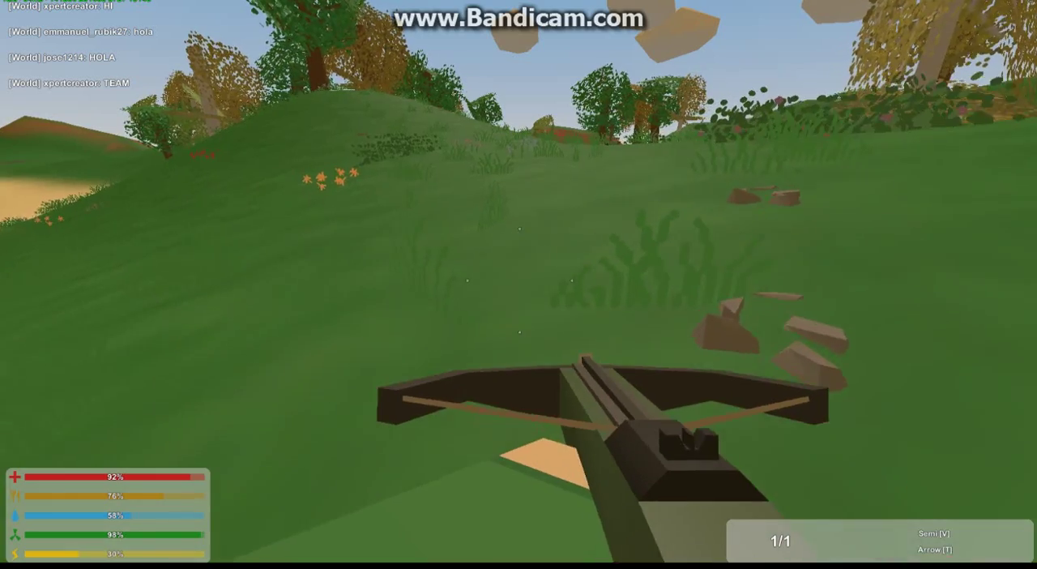
key(w)
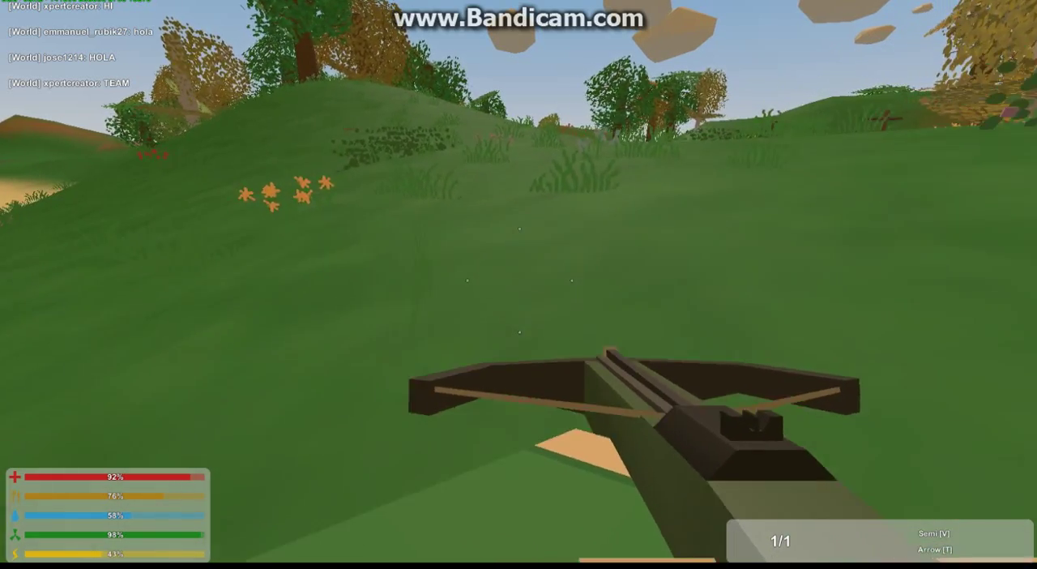
Step: Equip the Blue Smoke grenade from the inventory
key(y)
key(g)
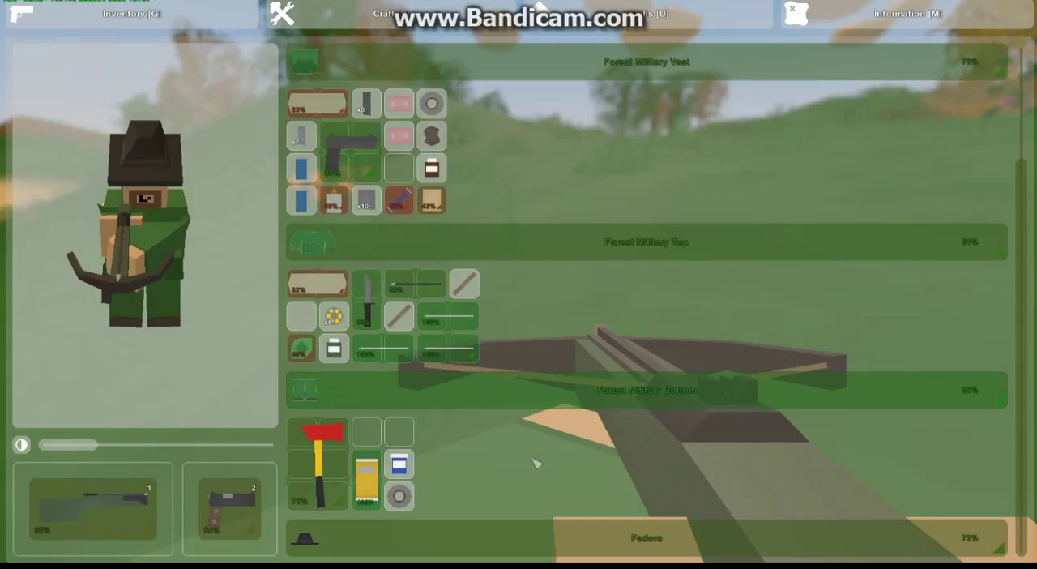
click(302, 202)
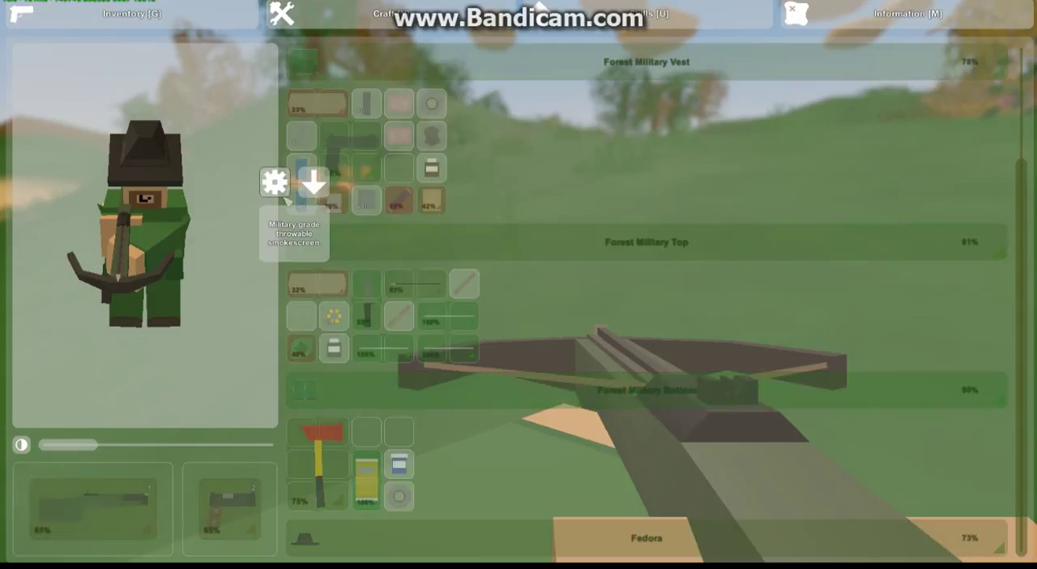
click(263, 200)
click(300, 200)
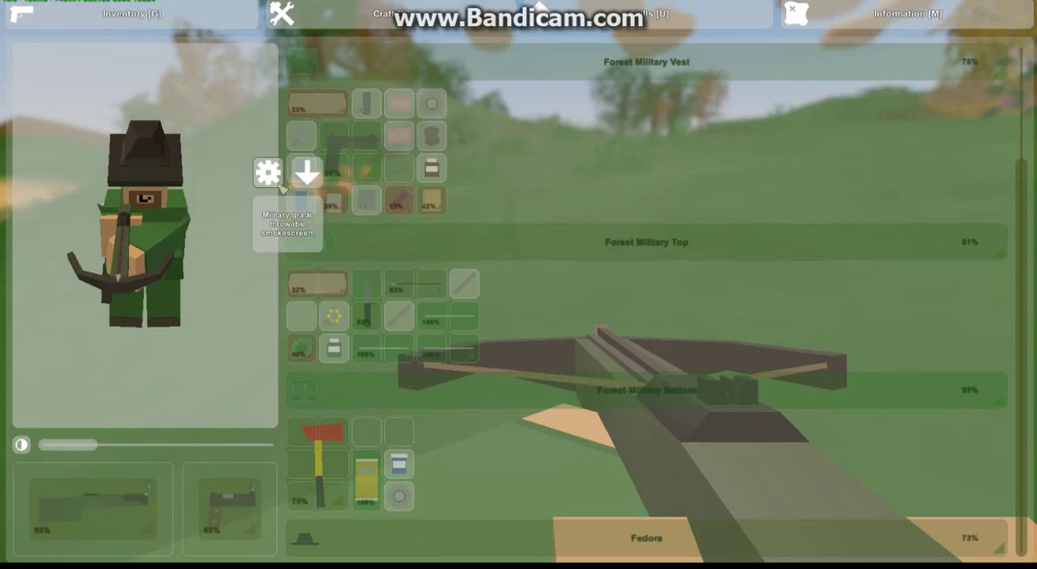
click(268, 173)
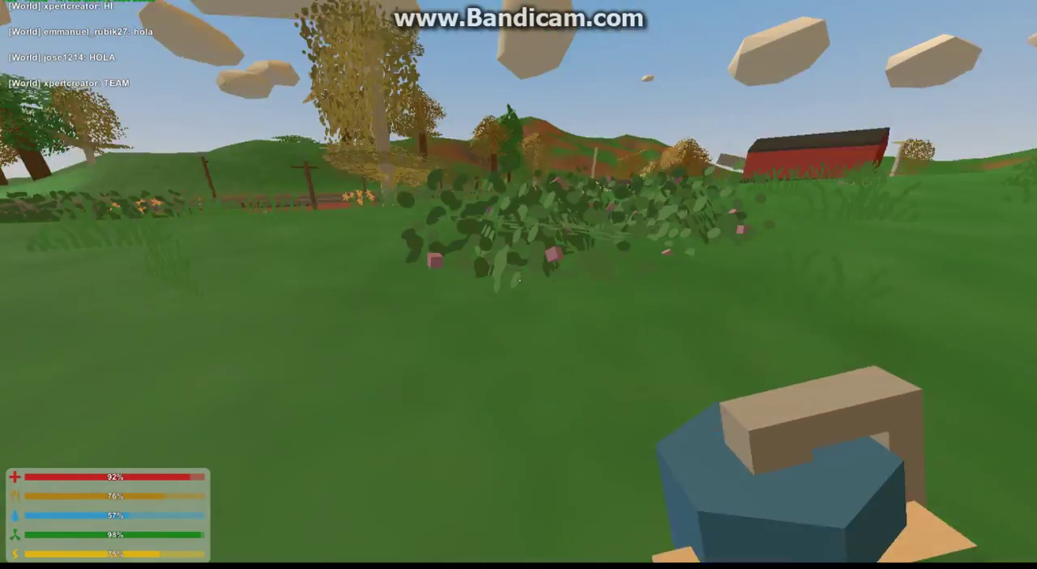
Step: Harvest berries from the bush, set off the smoke, and switch to the pistol
key(w)
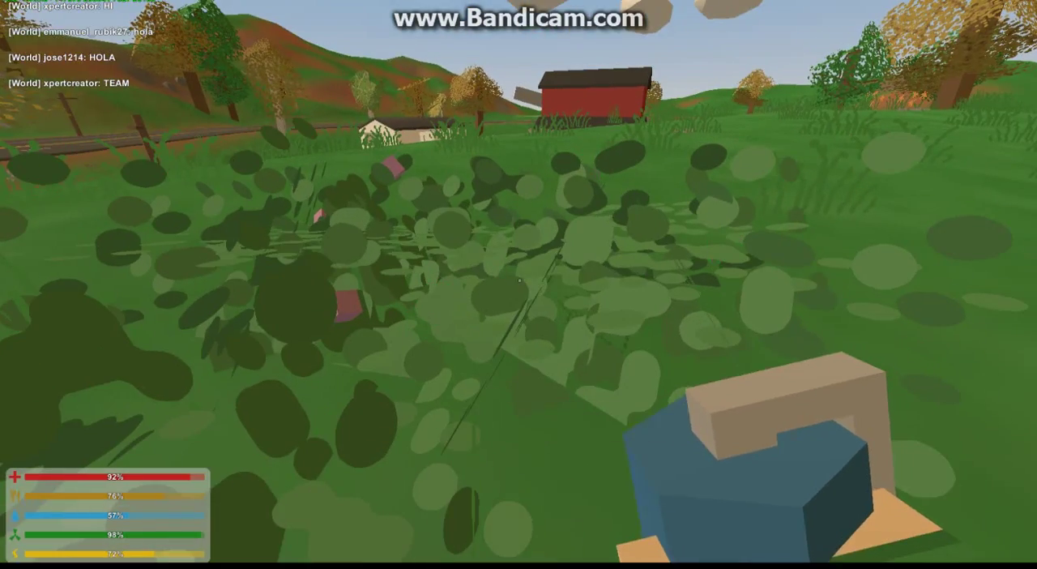
key(f)
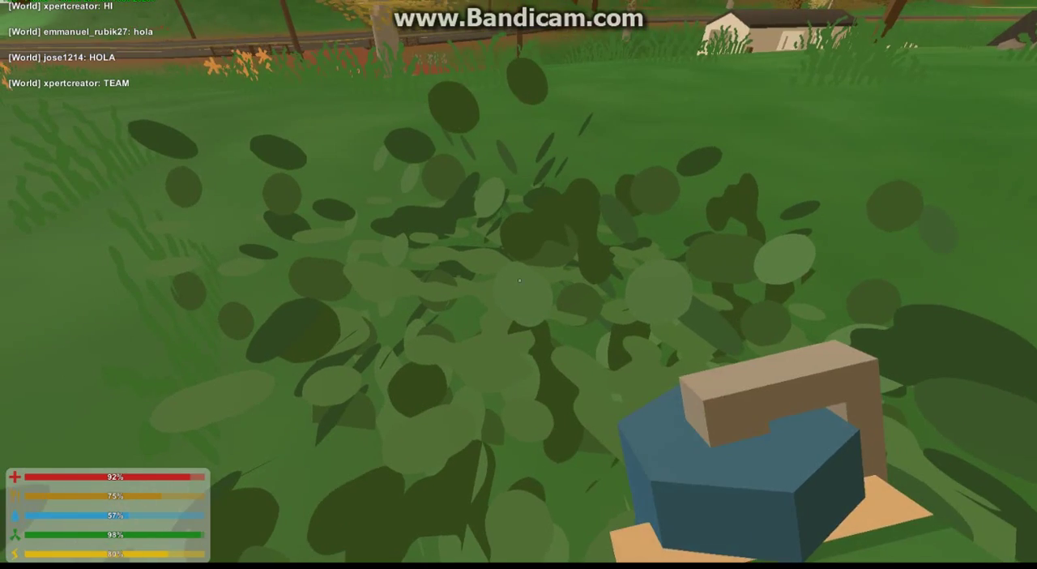
key(w)
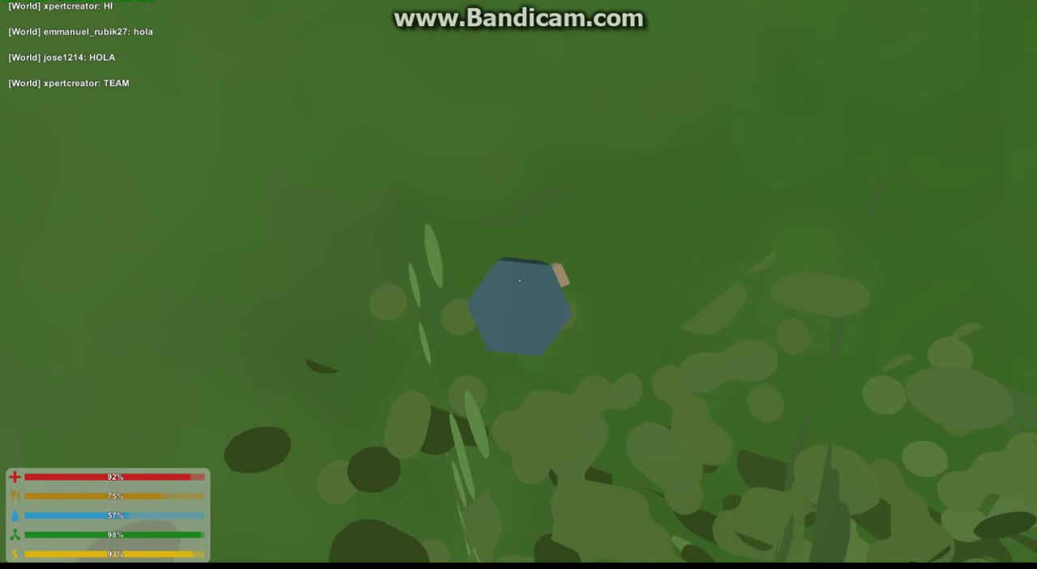
key(h)
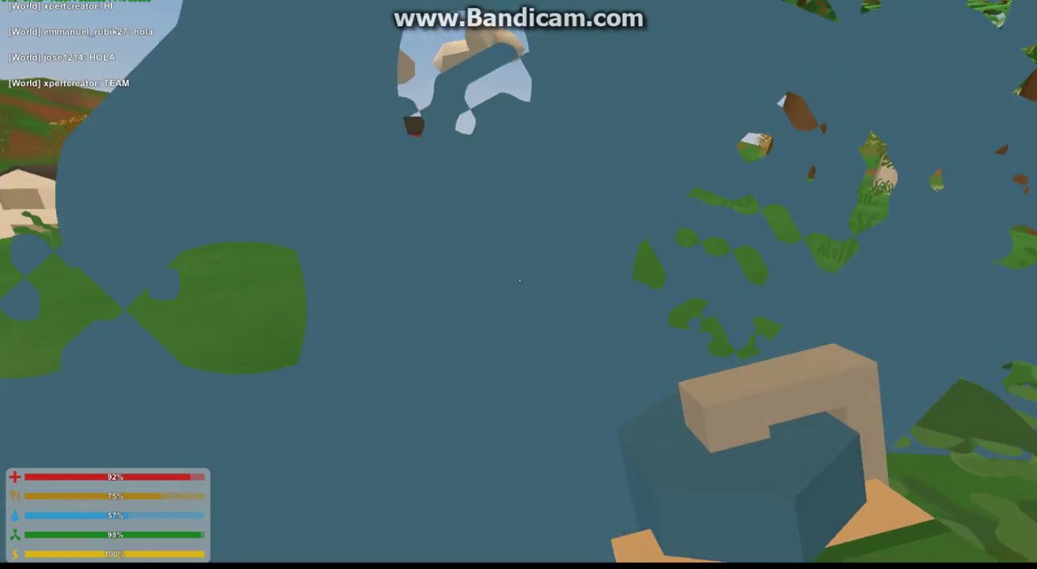
key(2)
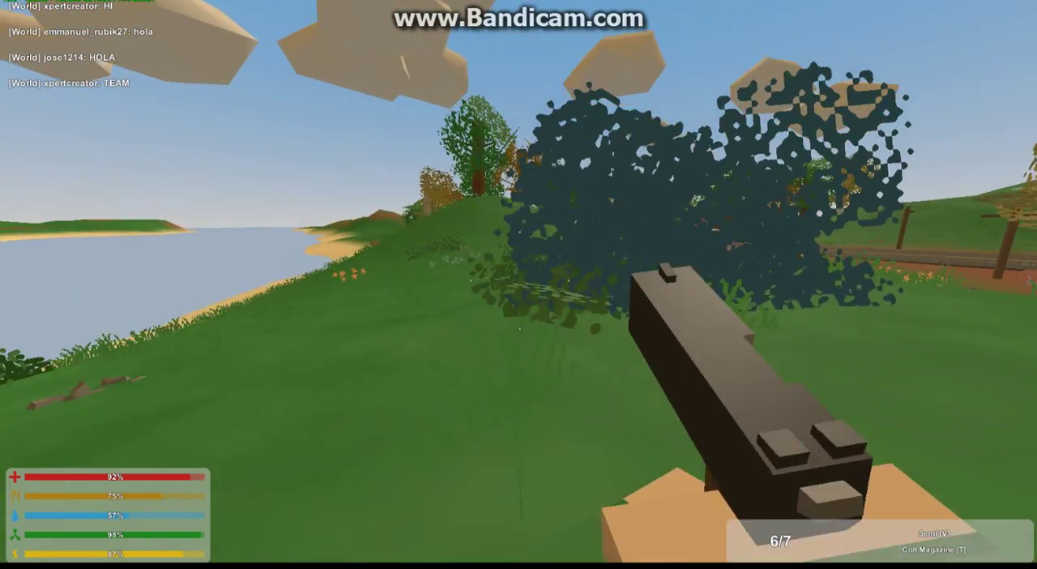
Step: Walk along the lakeshore to the large tree and check the inventory's mauve berry
key(w)
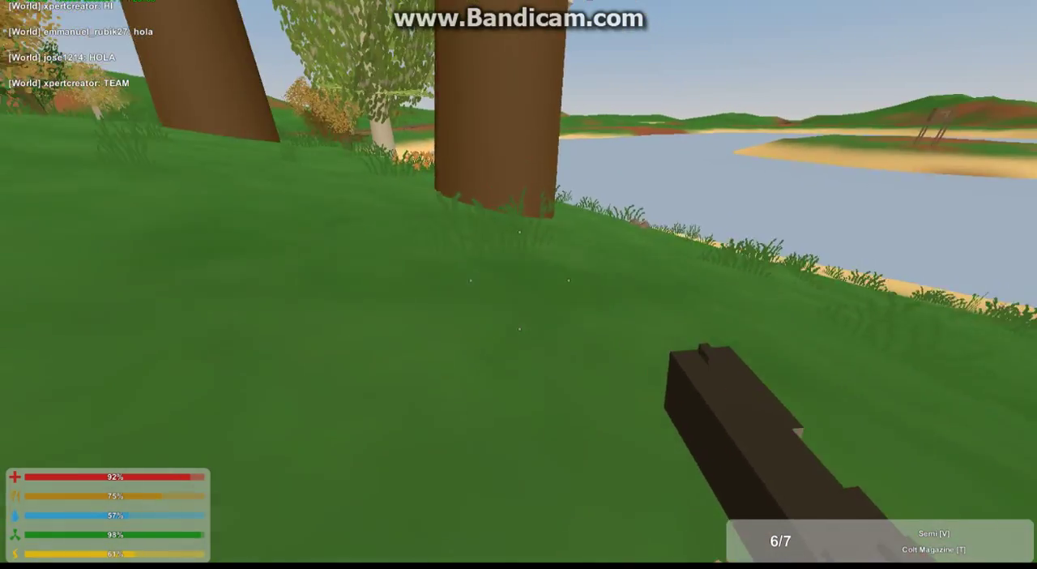
key(w)
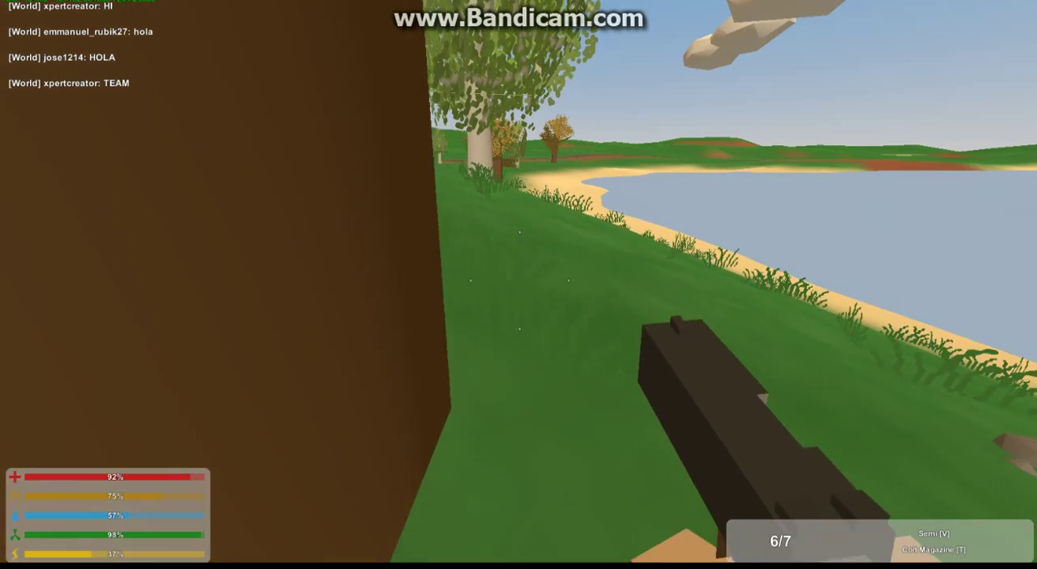
key(w)
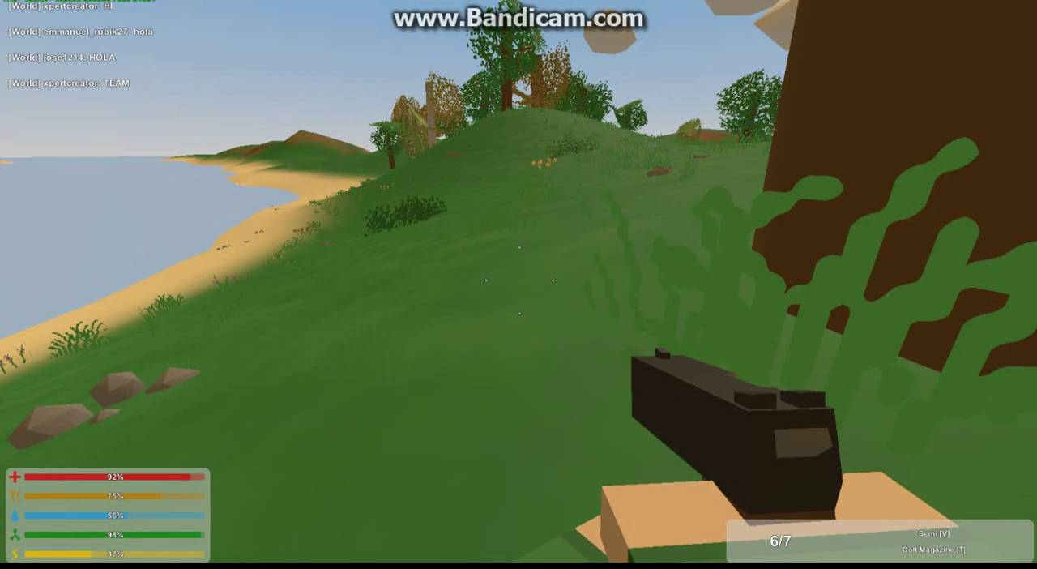
key(w)
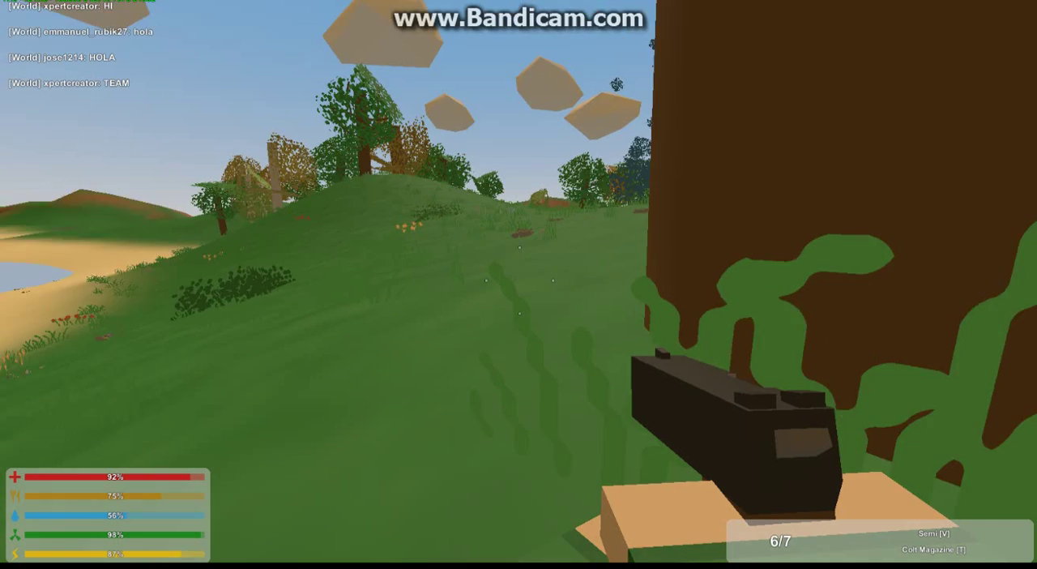
key(w)
key(g)
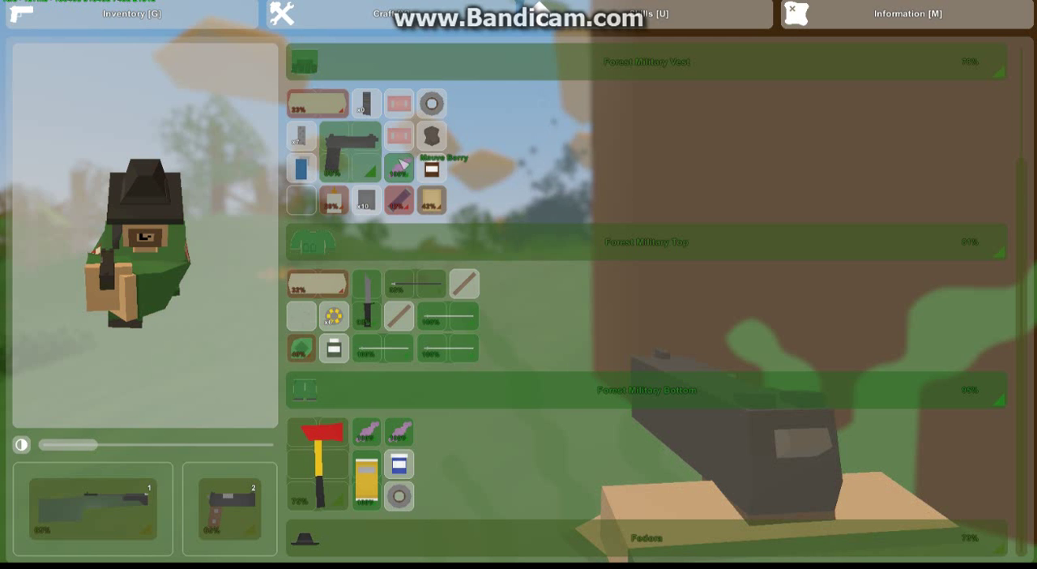
Step: Equip the Mauve Berry from the inventory and eat it
click(398, 166)
click(377, 137)
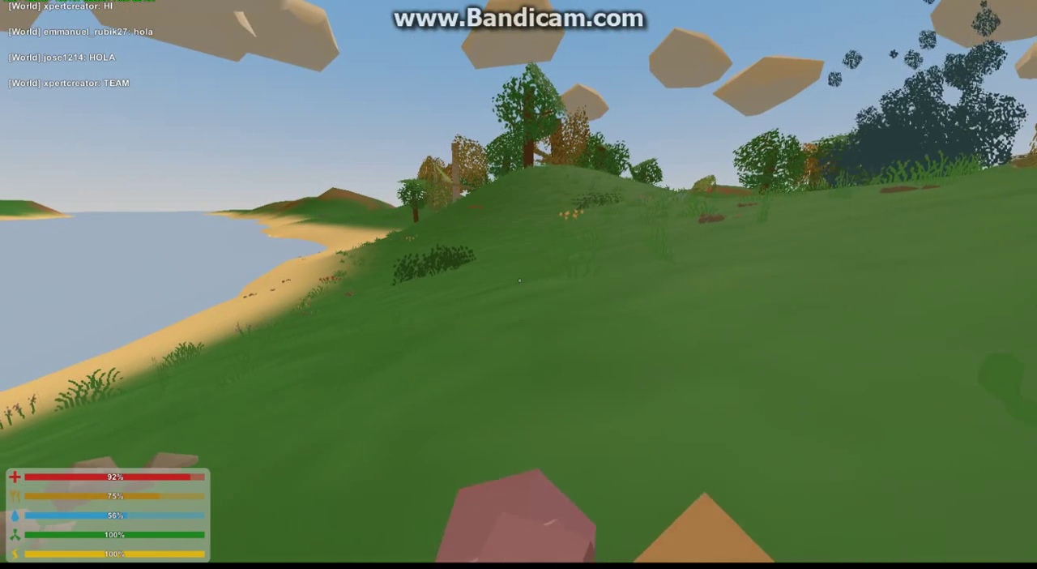
click(518, 280)
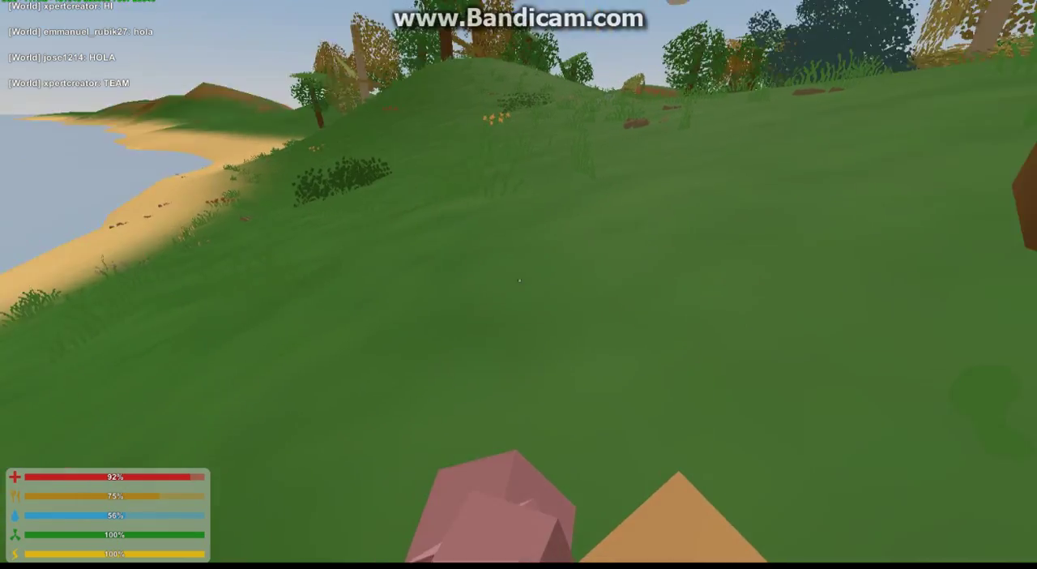
click(518, 280)
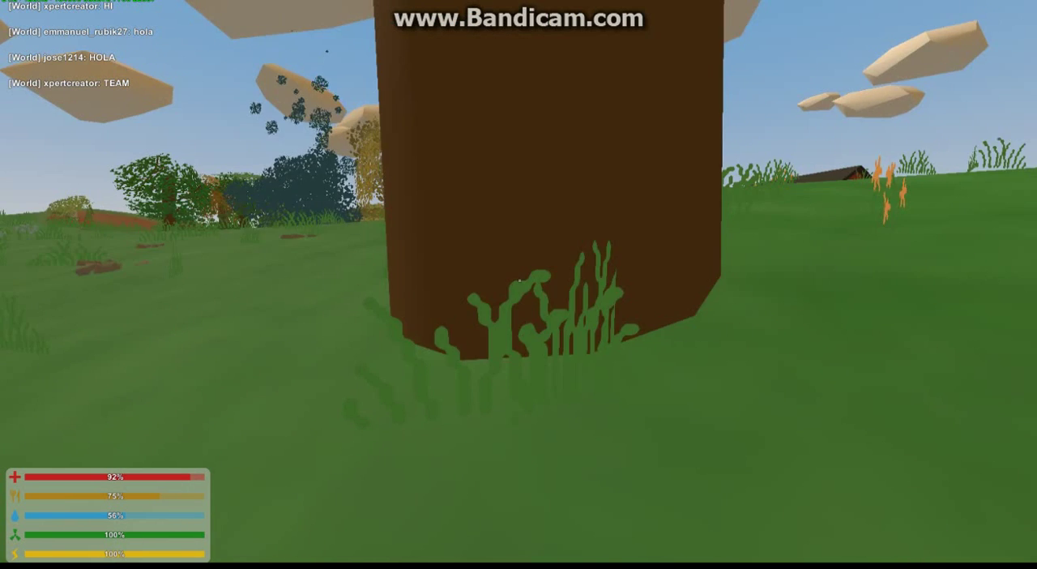
Step: Toggle the inventory with G, then open the pause menu with Escape
key(g)
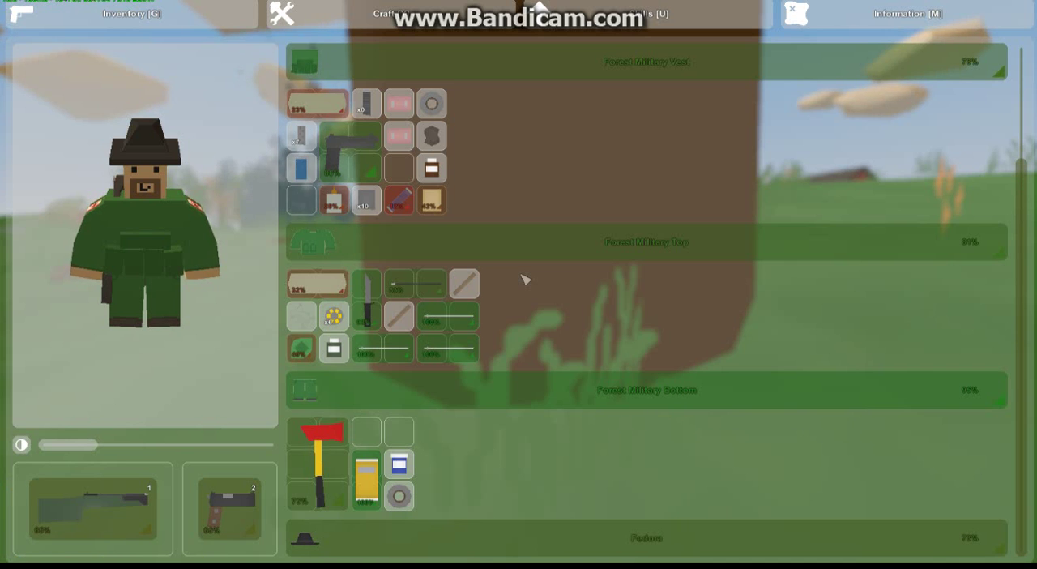
key(g)
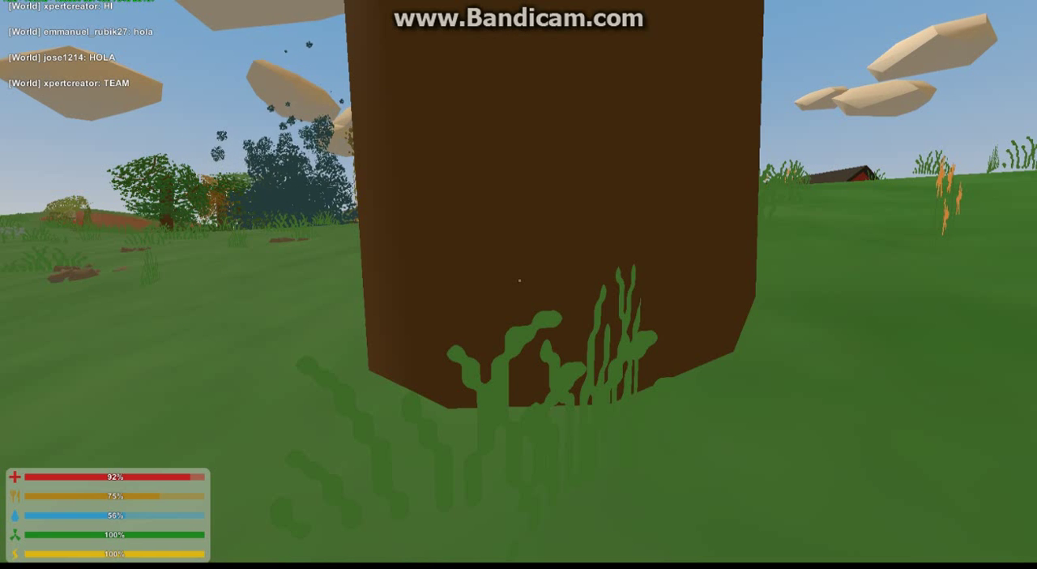
key(g)
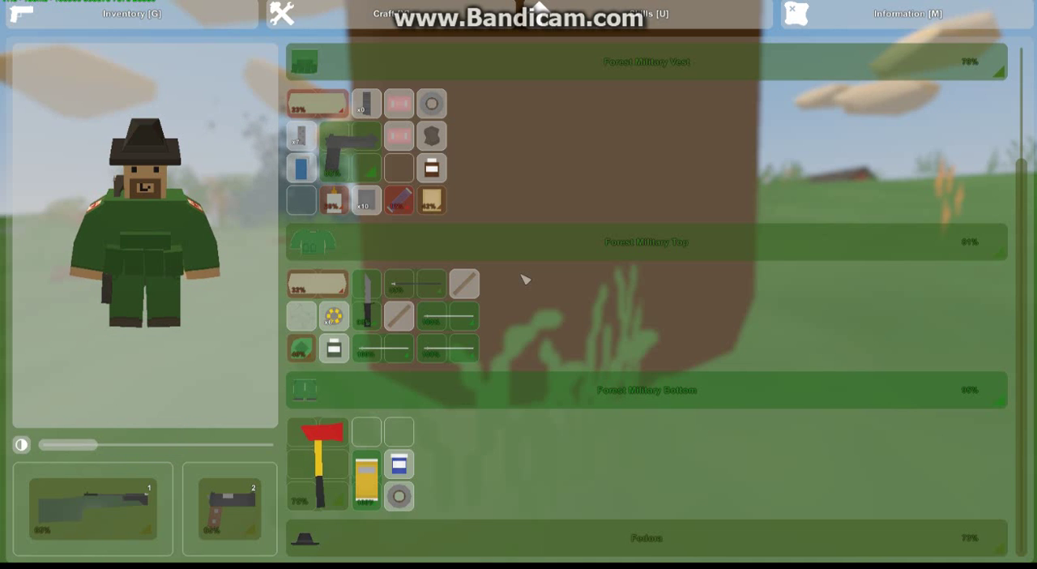
key(Escape)
key(Escape)
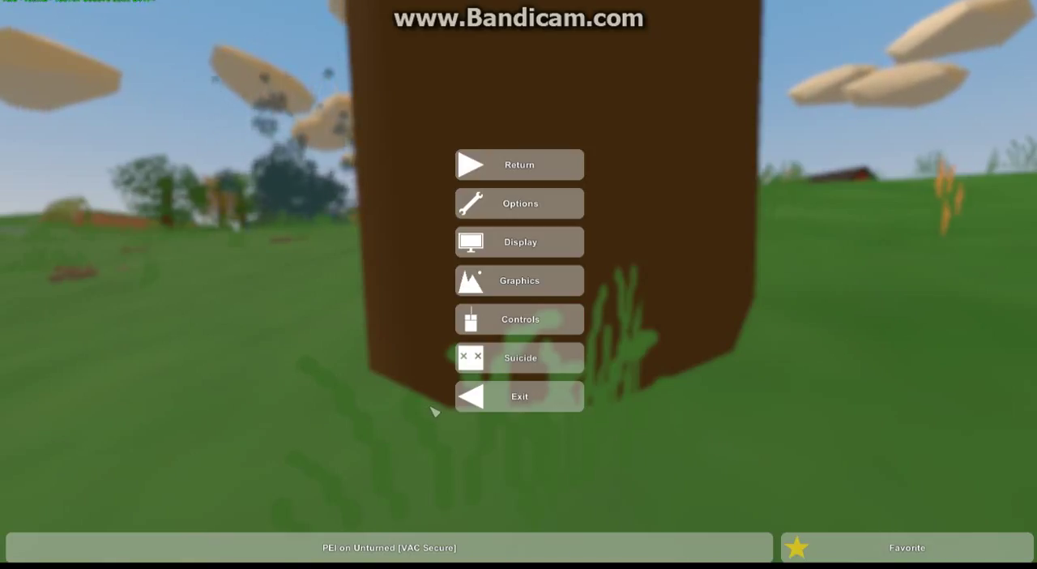
Step: Exit the PEI server from the pause menu to the main menu
click(486, 405)
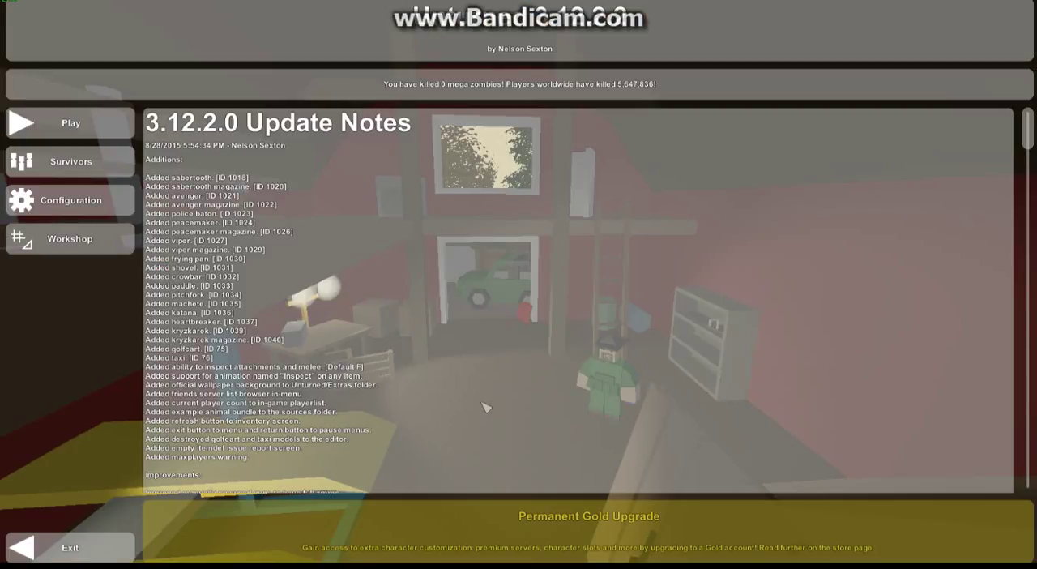